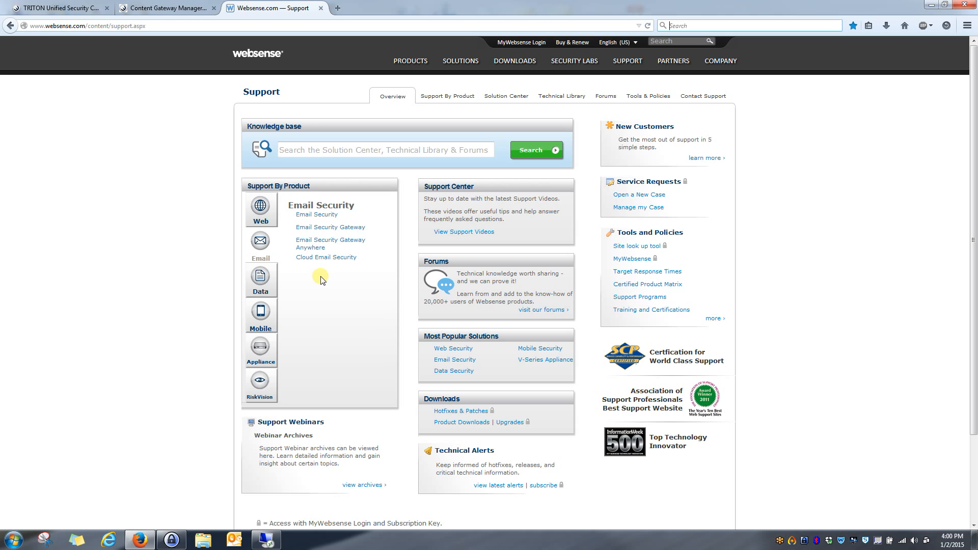
Search the support knowledge base for "Rule Based Authentication".
left_click(360, 152)
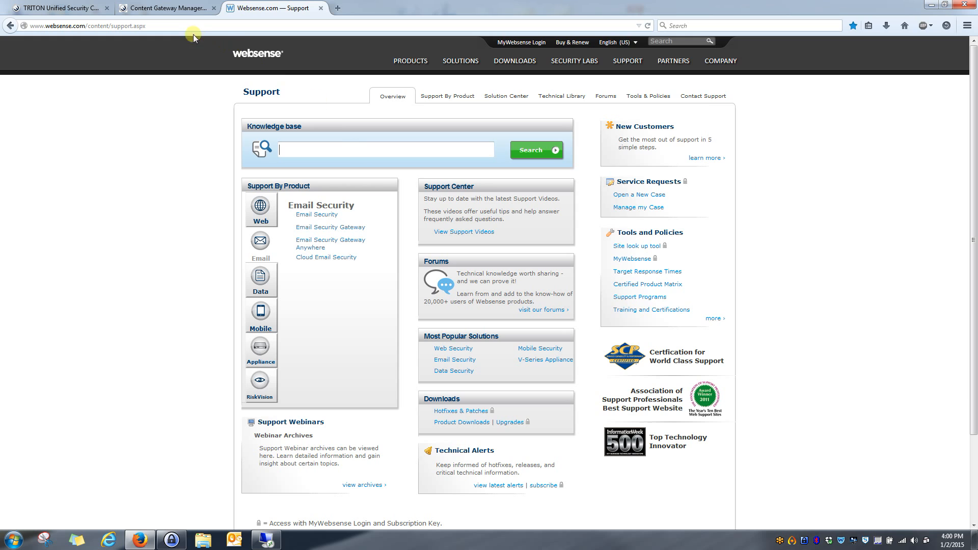
mouse_move(628, 62)
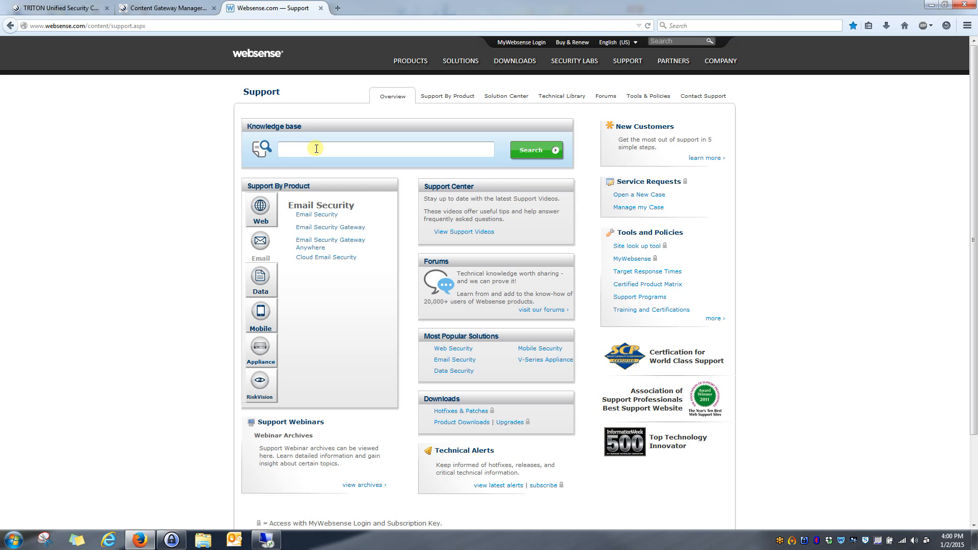
type("Rule Based Authentication")
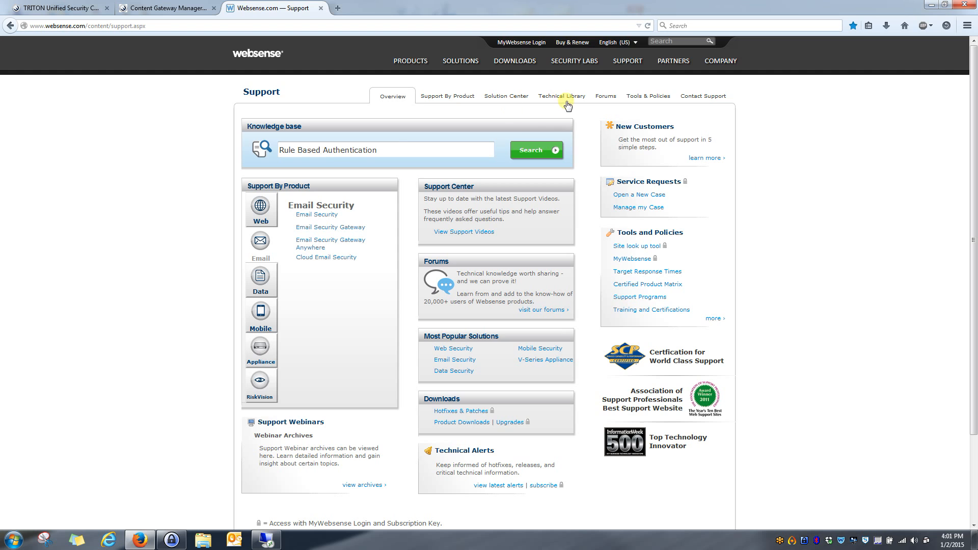
left_click(525, 151)
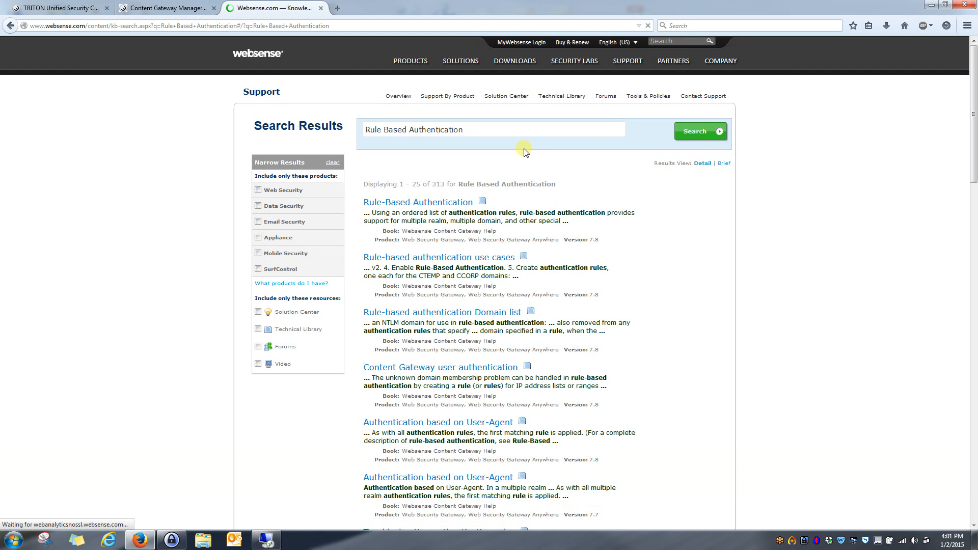
Narrow the search results to Web Security Gateway Anywhere version 7.8 under Web Security and open the Rule-Based Authentication article.
left_click(258, 191)
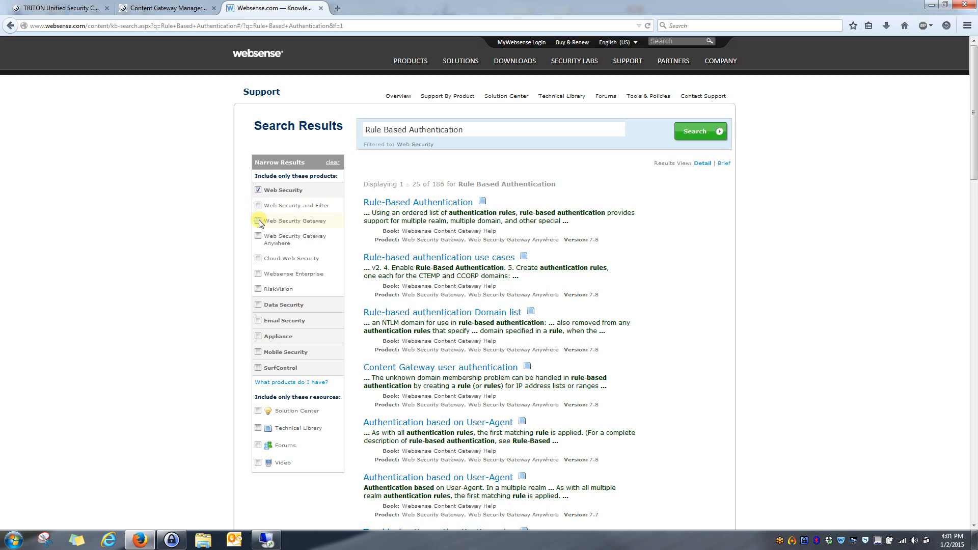
left_click(258, 236)
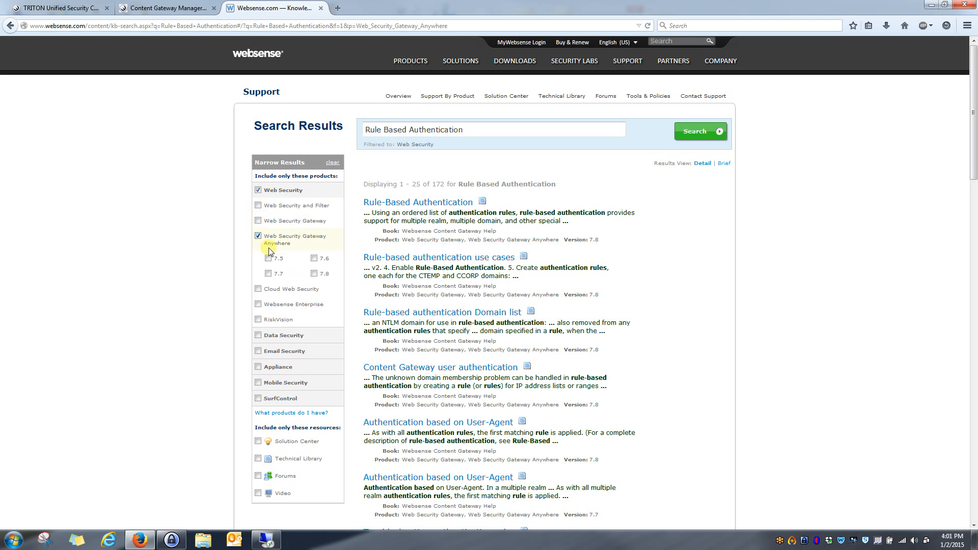
left_click(314, 274)
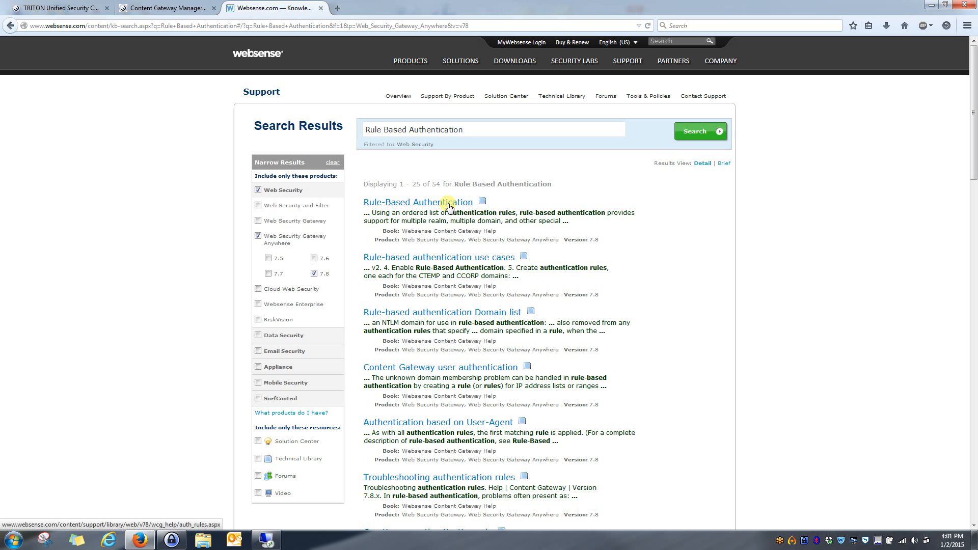
left_click(419, 203)
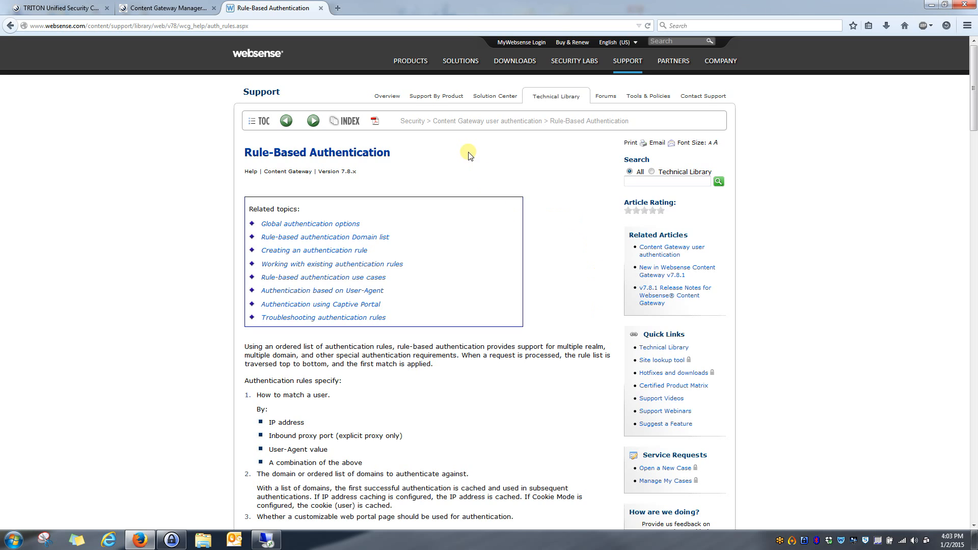
Switch to Content Gateway Manager, apply Rule-Based Authentication as the proxy's authentication feature, and restart the proxy.
left_click(173, 9)
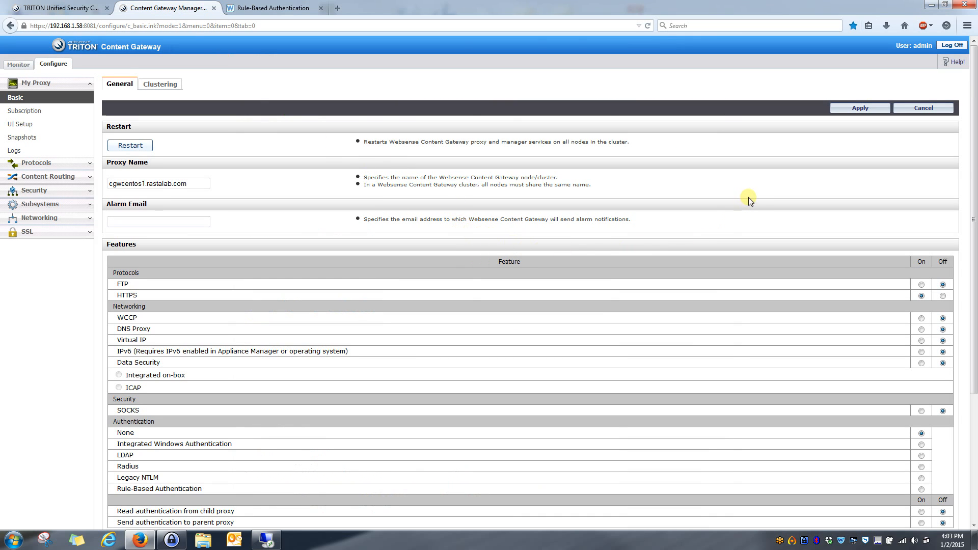
scroll(758, 190, "down", 1)
scroll(763, 187, "down", 2)
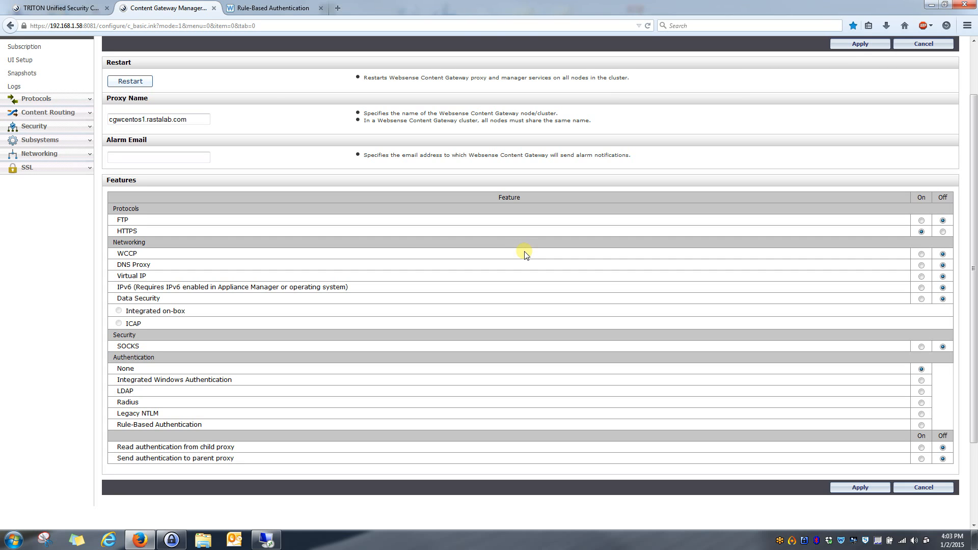
scroll(524, 253, "up", 2)
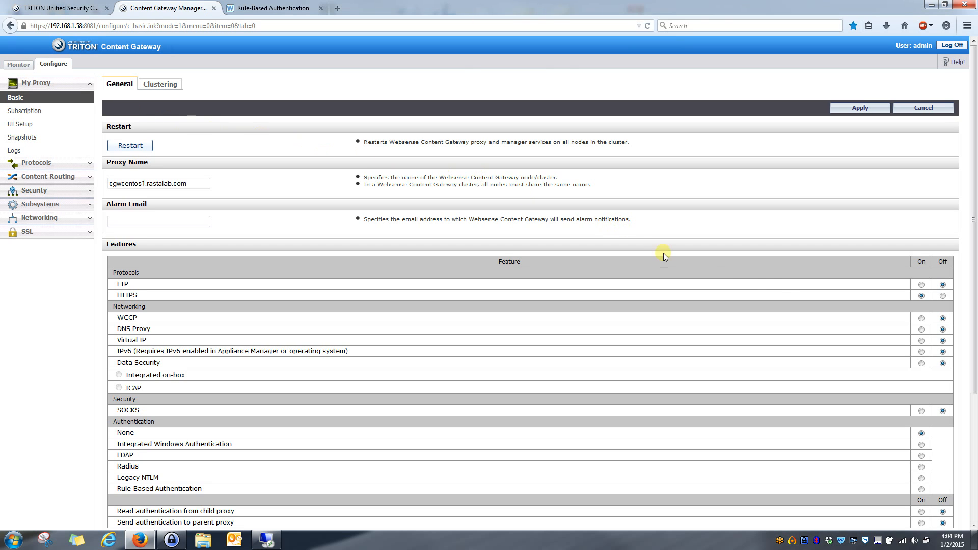
scroll(780, 291, "down", 2)
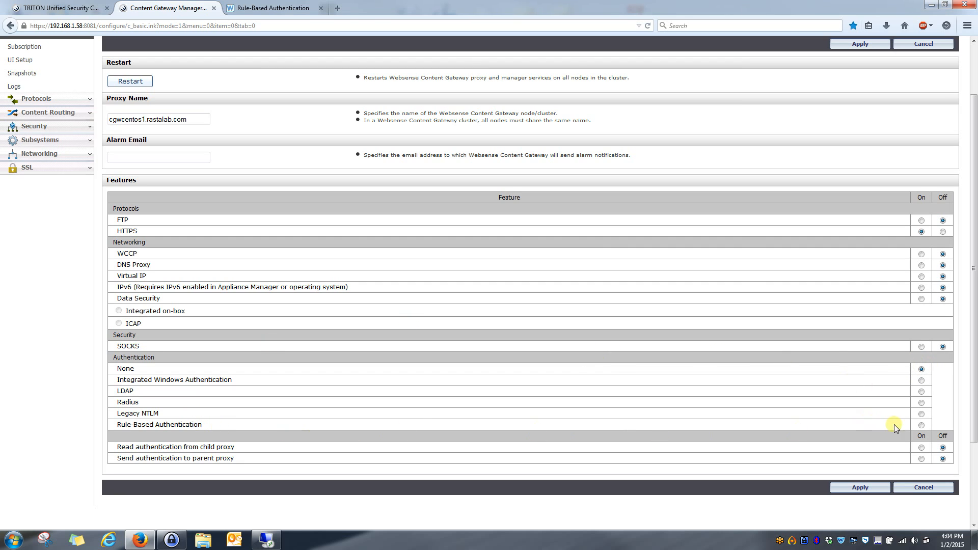
left_click(921, 426)
scroll(691, 283, "up", 2)
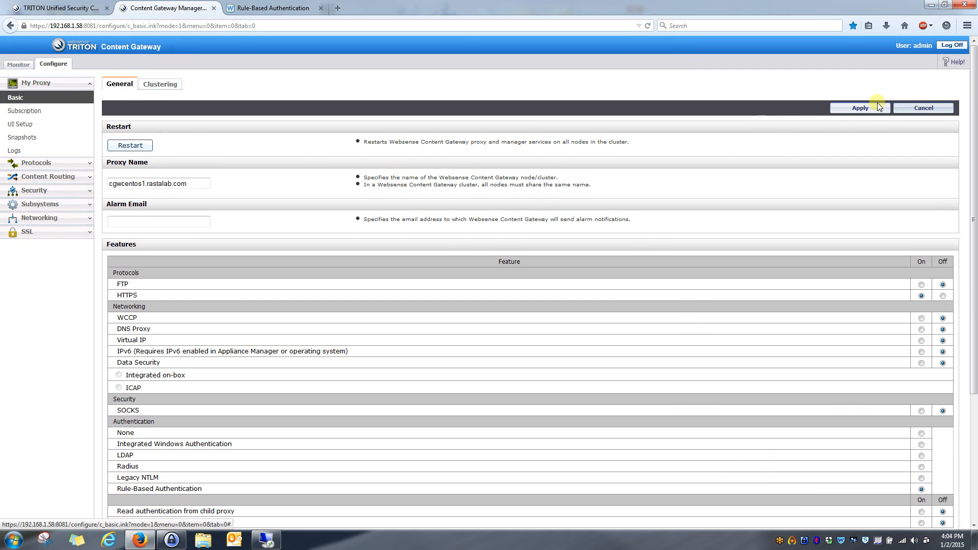
left_click(877, 107)
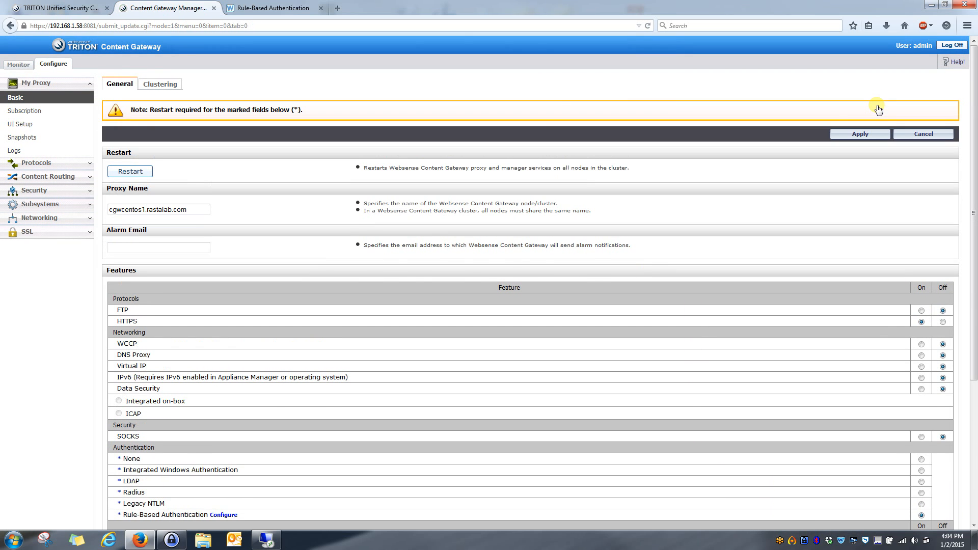
left_click(133, 172)
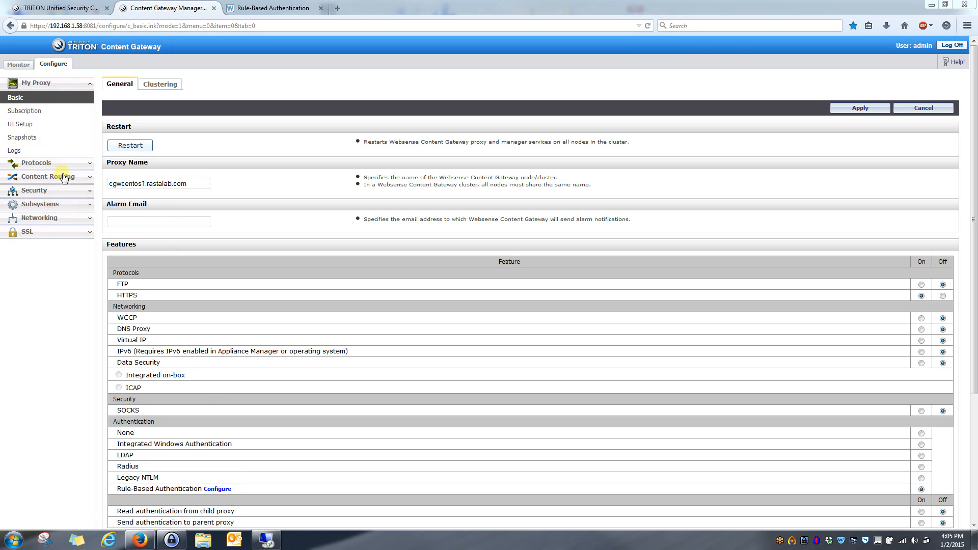
Start a new domain entry in the domain list of the Security Access Control settings.
left_click(84, 193)
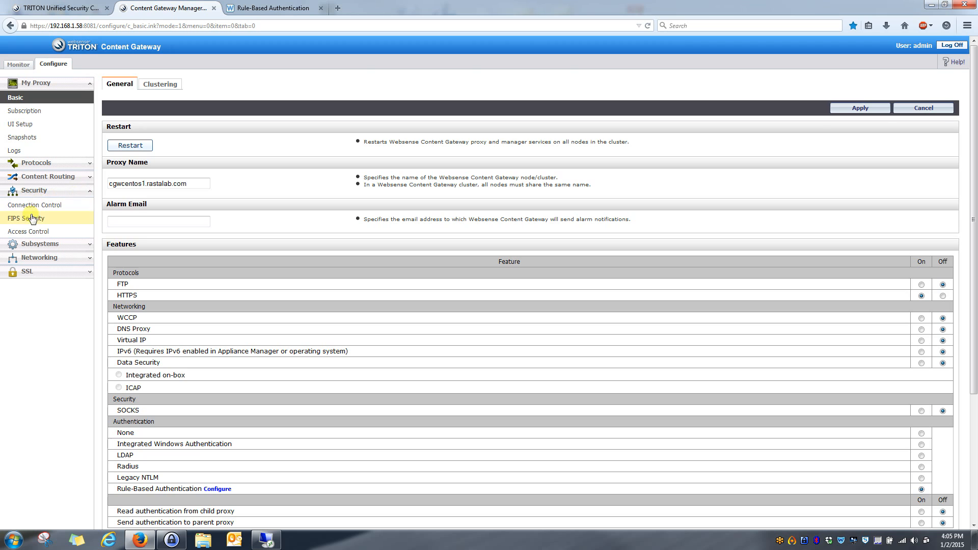
left_click(29, 233)
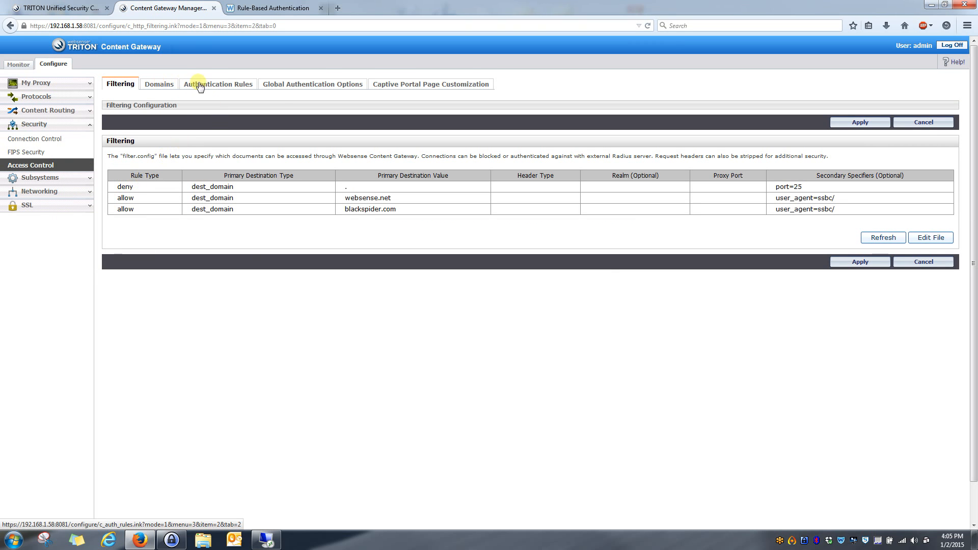
left_click(156, 88)
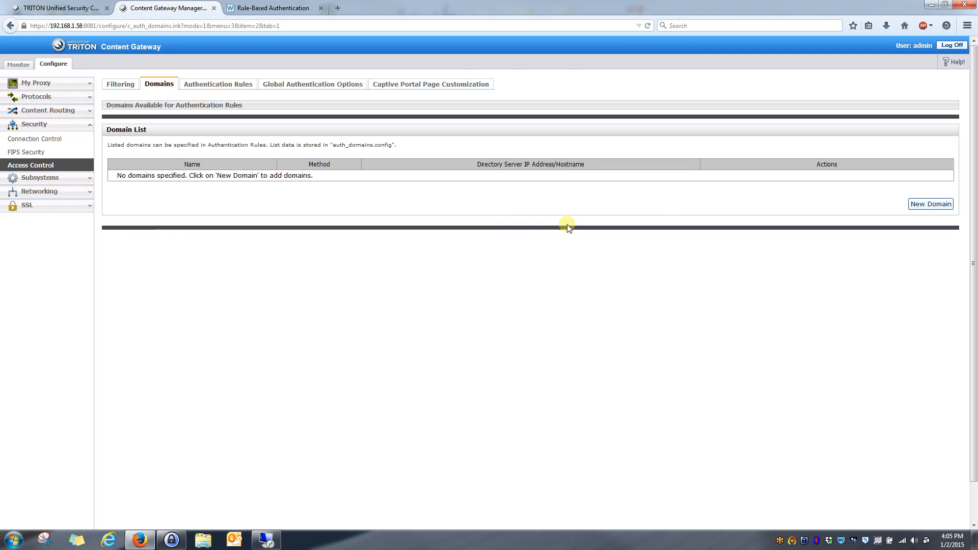
left_click(934, 204)
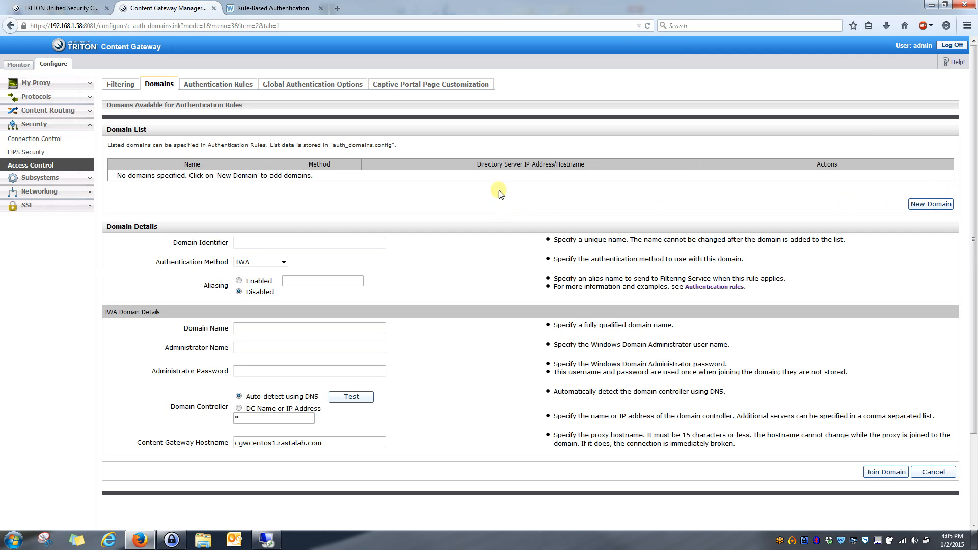
Set the new domain's identifier to Rastalab_IWA and keep IWA as its authentication method.
left_click(271, 245)
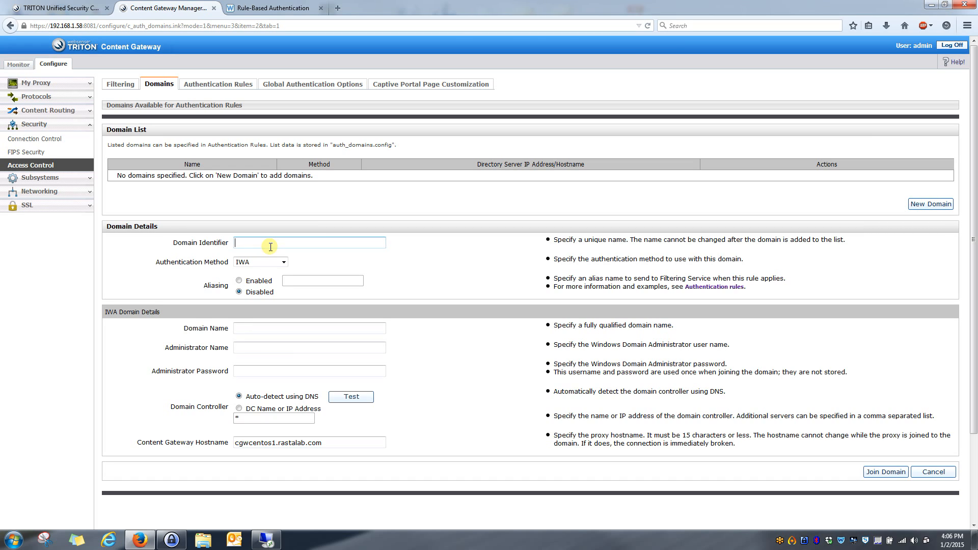
type("Rastalab_IWA")
left_click_drag(263, 245, 212, 246)
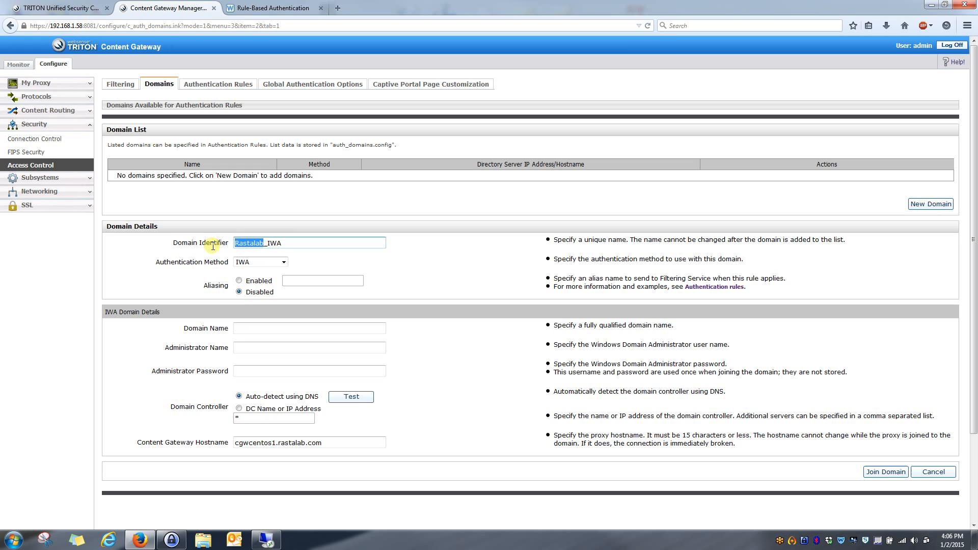
left_click(279, 245)
left_click_drag(293, 244, 268, 243)
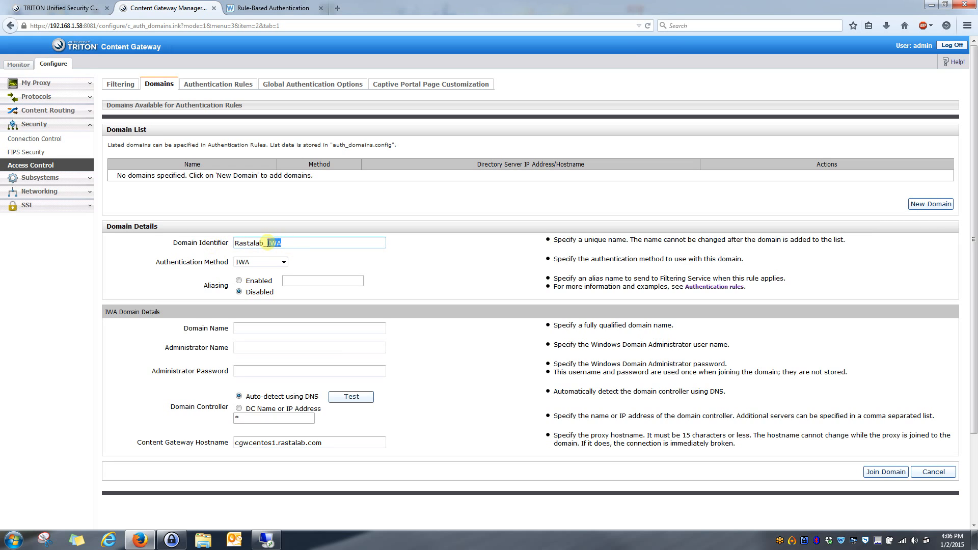
left_click(323, 257)
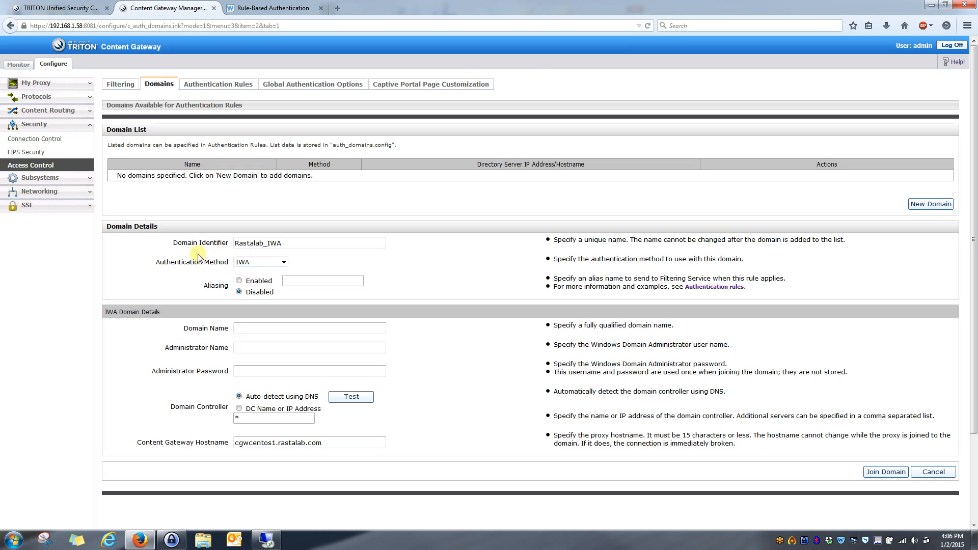
left_click(284, 263)
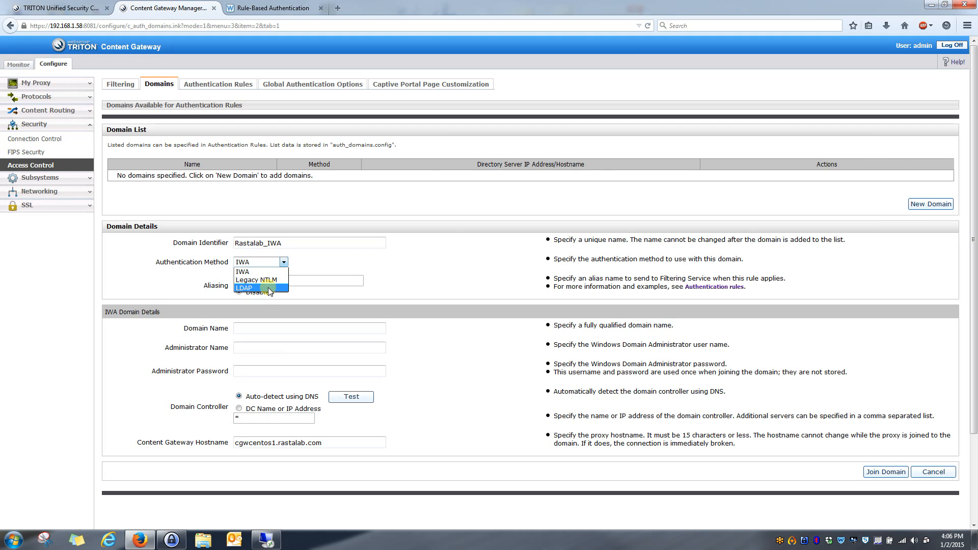
left_click(349, 266)
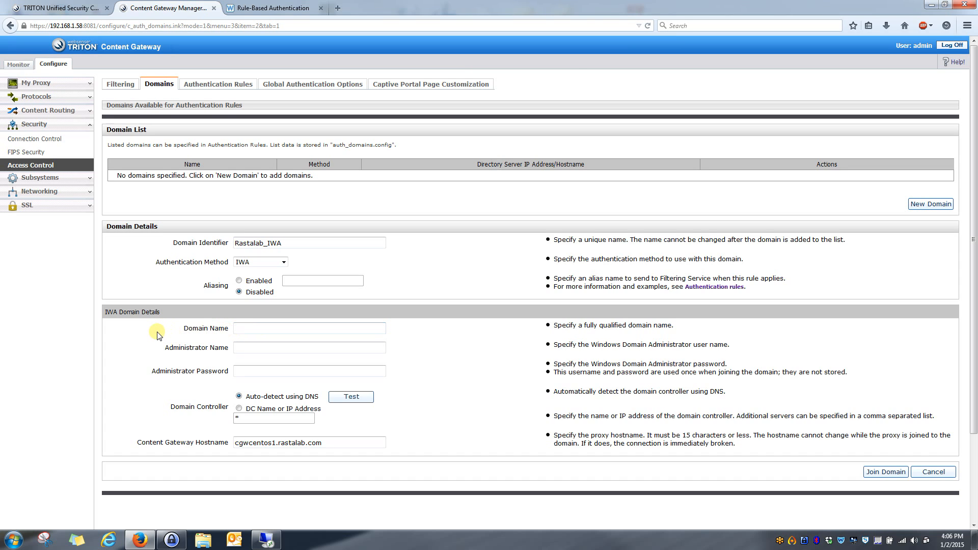
Fill in the IWA domain name rastalab.com, the administrator name svcWebsense, and the administrator password.
scroll(239, 311, "down", 2)
left_click(273, 264)
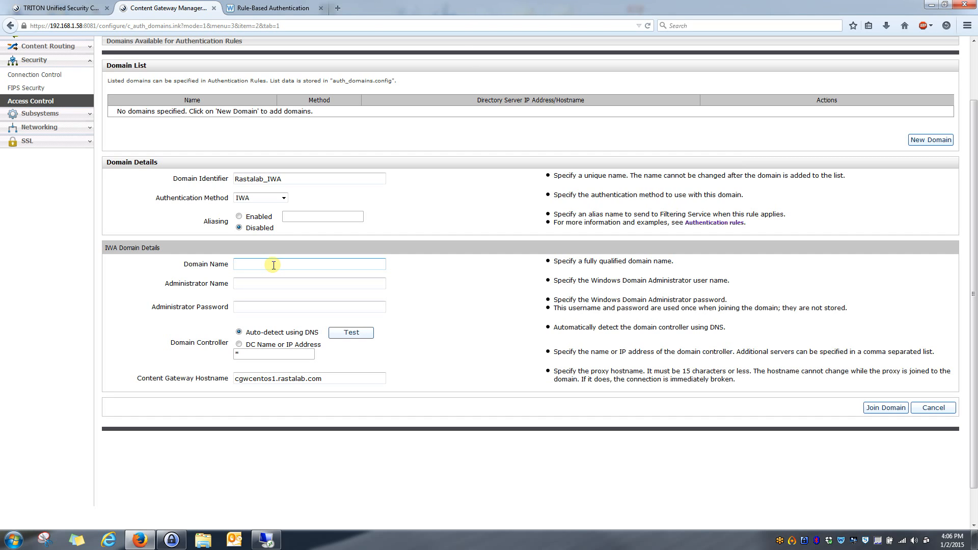
type("rastalab.com")
key("Tab")
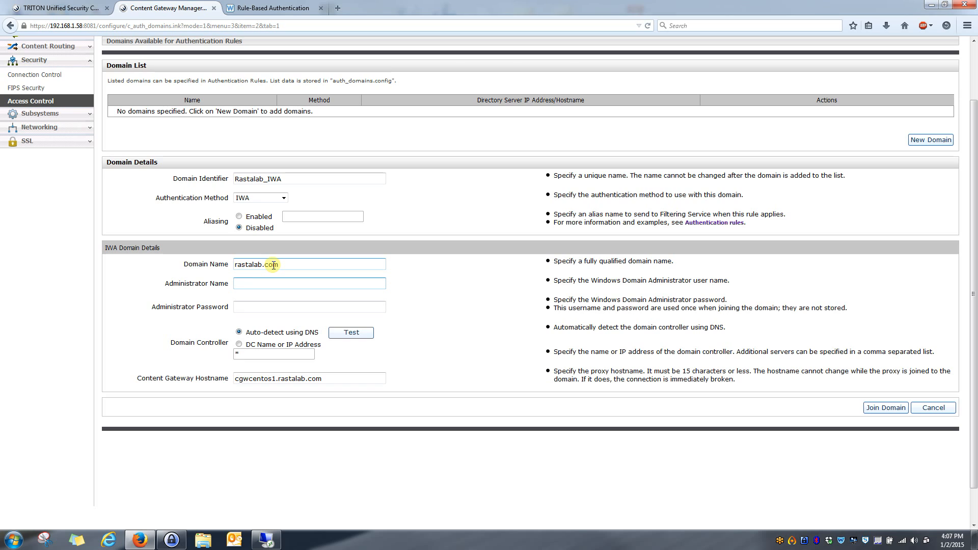
type("svcWebsense")
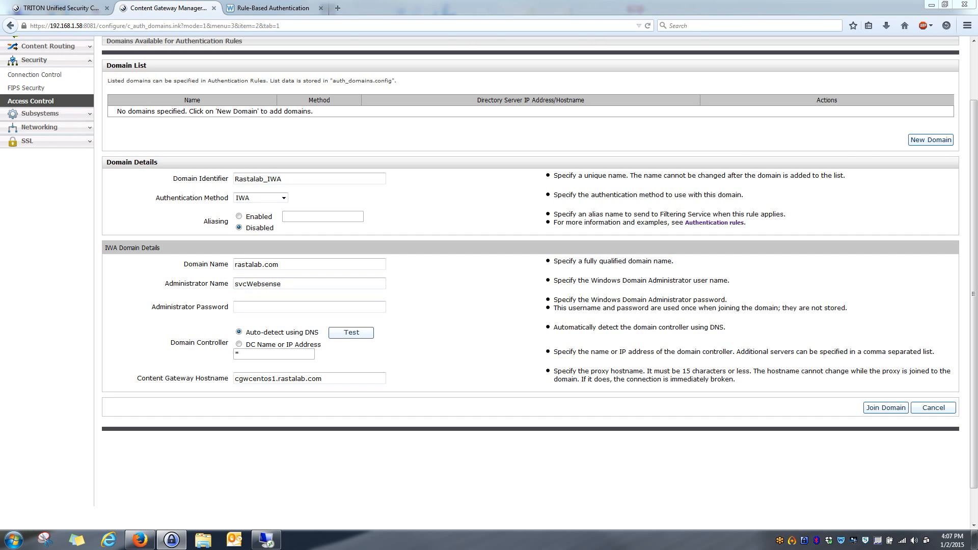
left_click(240, 305)
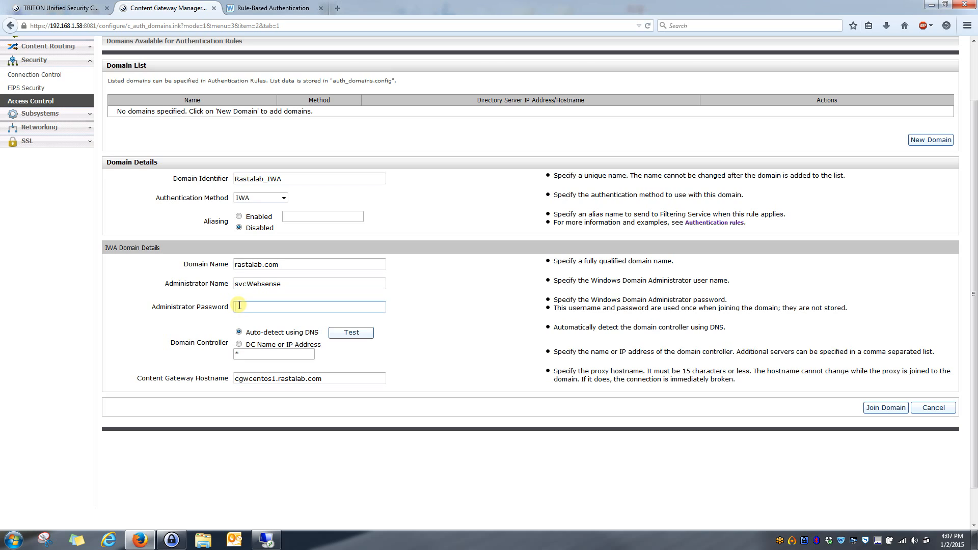
key("ctrl+v")
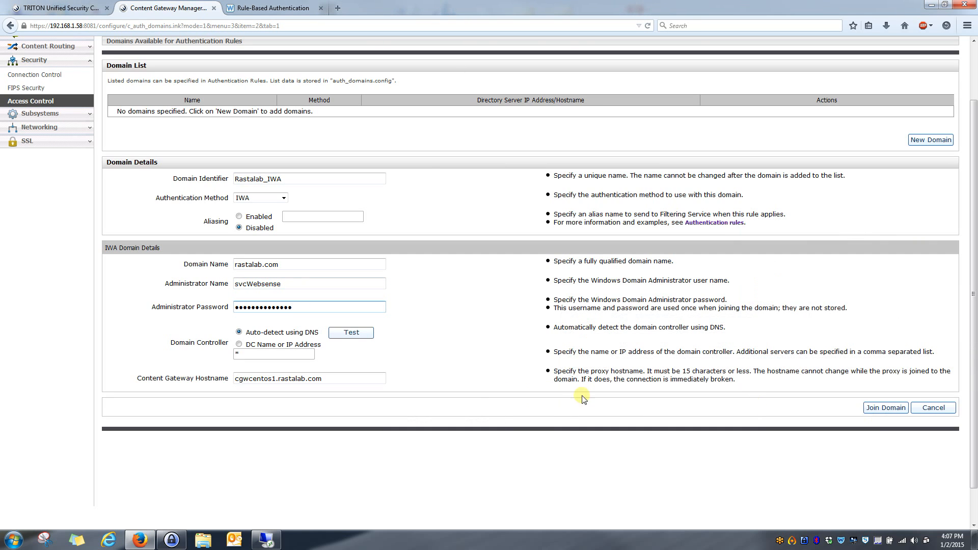
Specify the domain controller by name or IP address as 192.168.1.54, keeping the existing Content Gateway hostname.
left_click(239, 345)
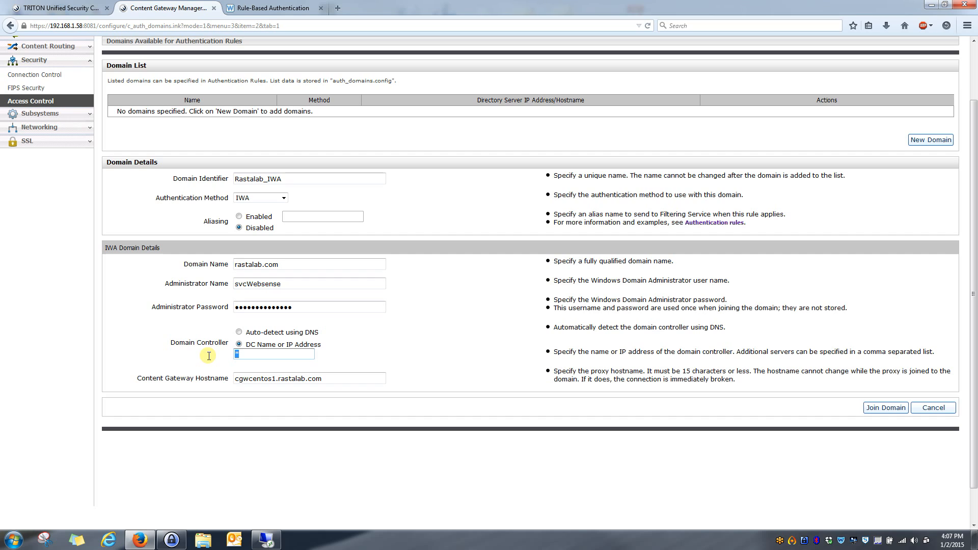
type("192.168.1.54")
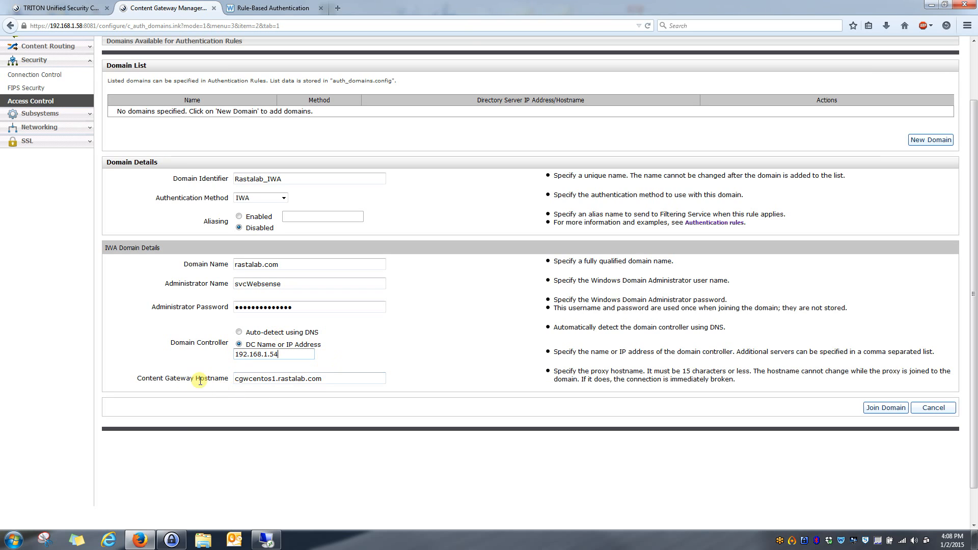
left_click_drag(321, 380, 211, 375)
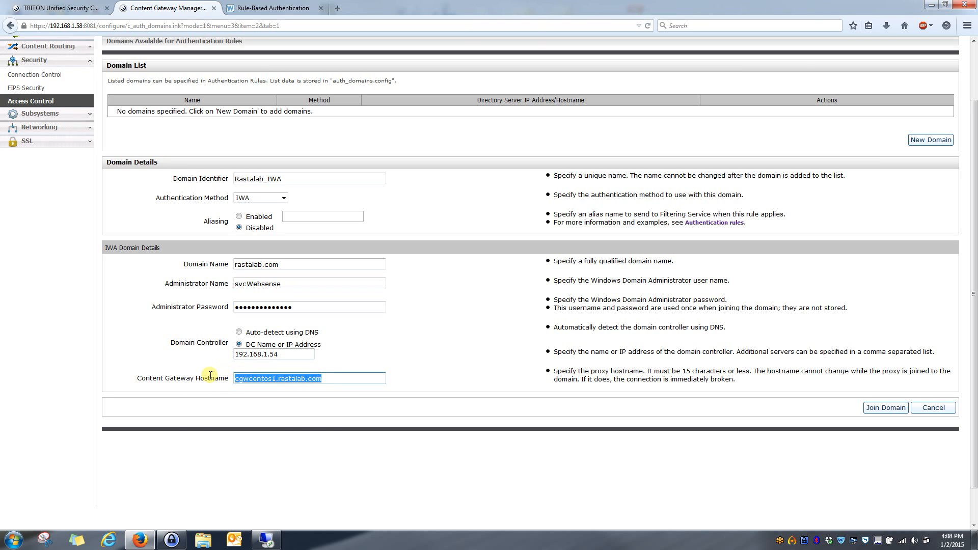
left_click(370, 358)
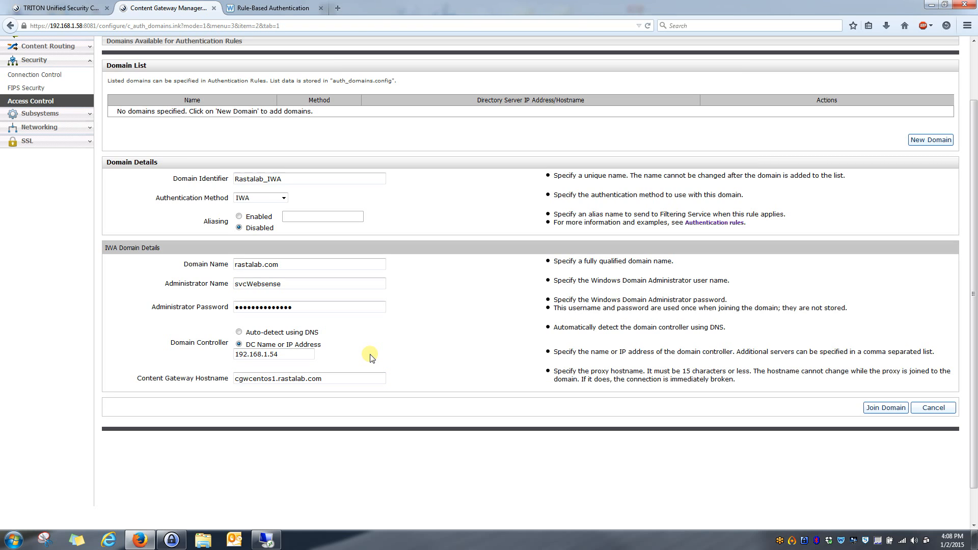
scroll(370, 358, "up", 3)
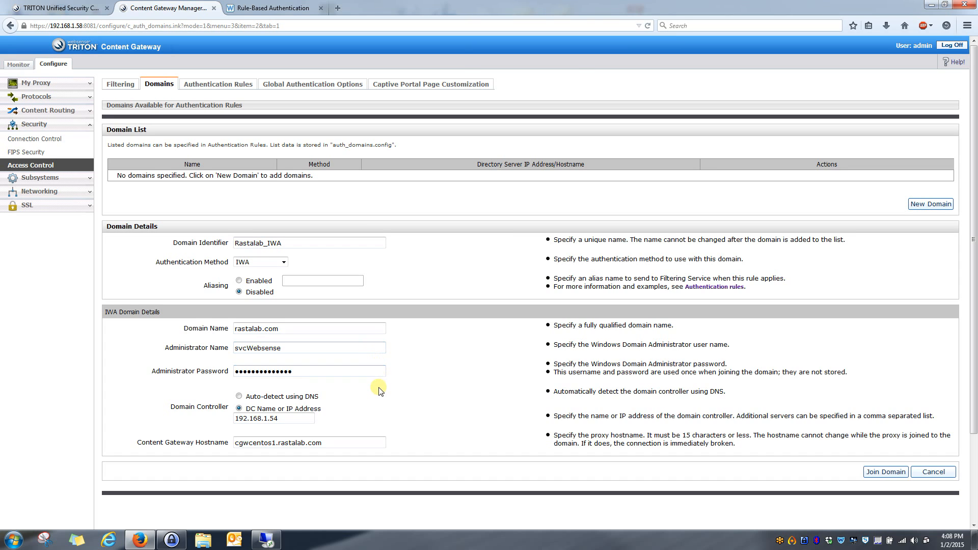
Join the gateway to the configured IWA domain and dismiss the browser's offer to remember the password.
scroll(377, 388, "down", 3)
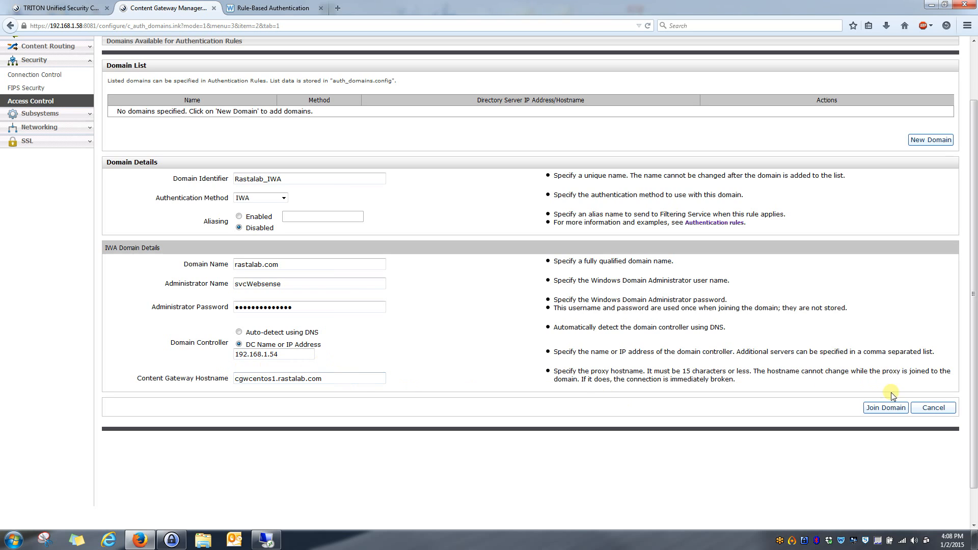
left_click(883, 409)
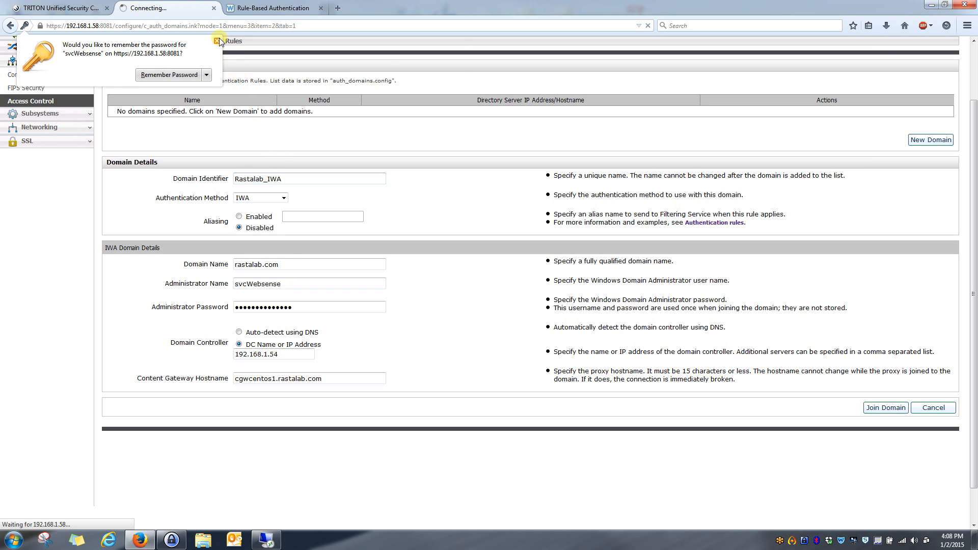
left_click(217, 41)
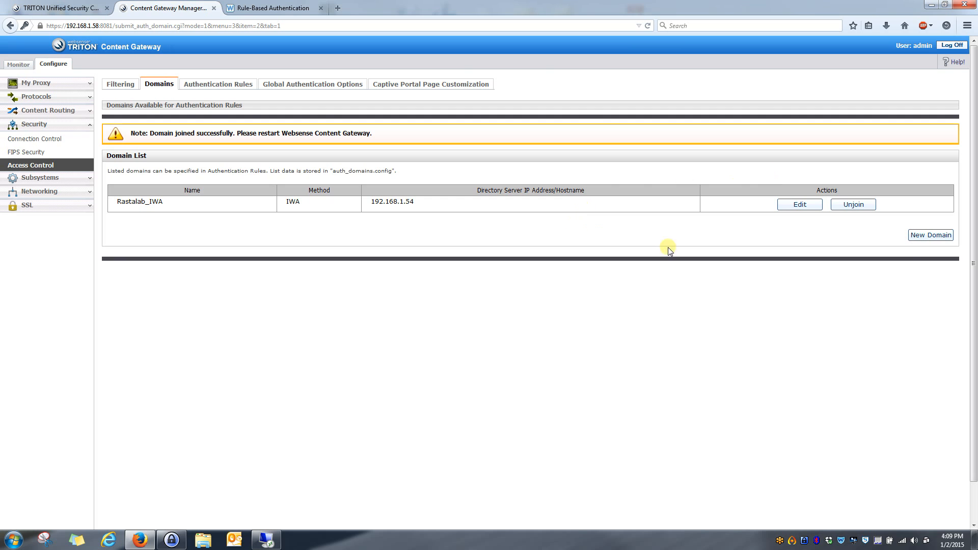
Open the authentication rules file for editing and set up a rule with status Enabled and the name Rastalab_IWA.
left_click(223, 87)
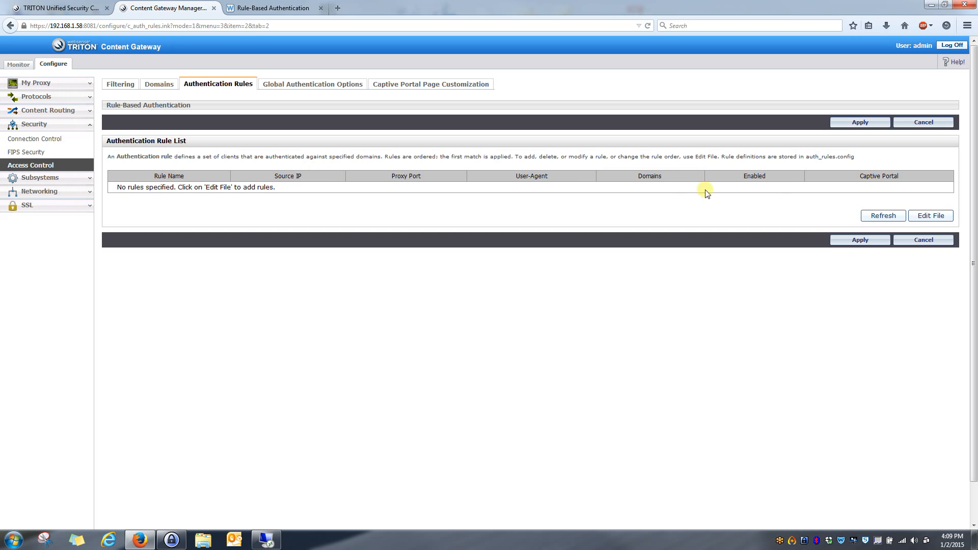
left_click(931, 216)
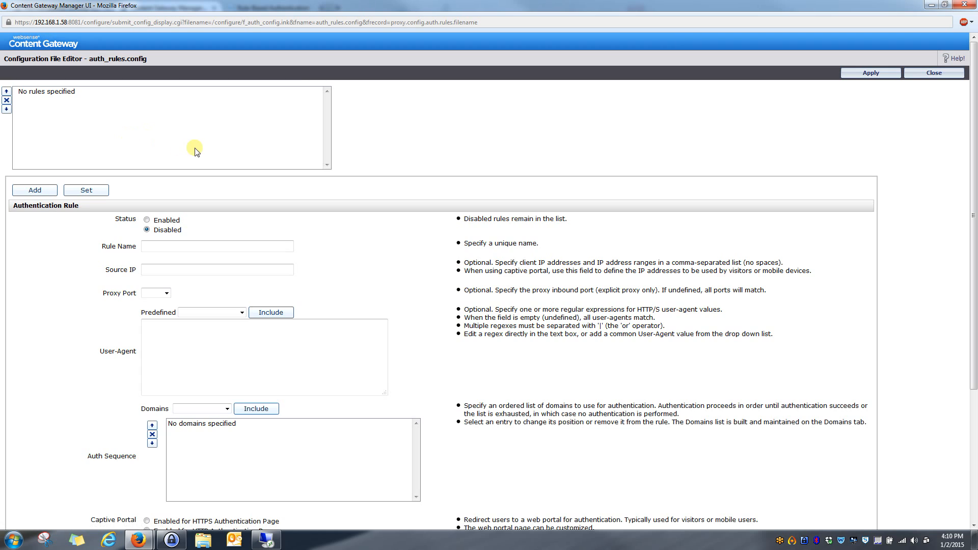
left_click(143, 248)
left_click(147, 220)
left_click(148, 248)
type("Rastalab_IWA")
Check the proxy port choices for the rule, leaving both the source IP and the proxy port undefined.
left_click(217, 269)
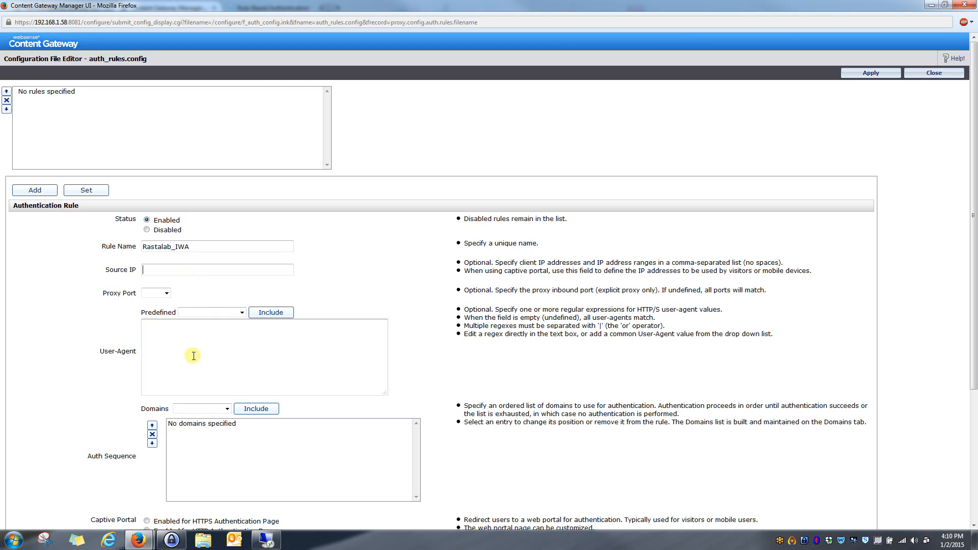
left_click(181, 269)
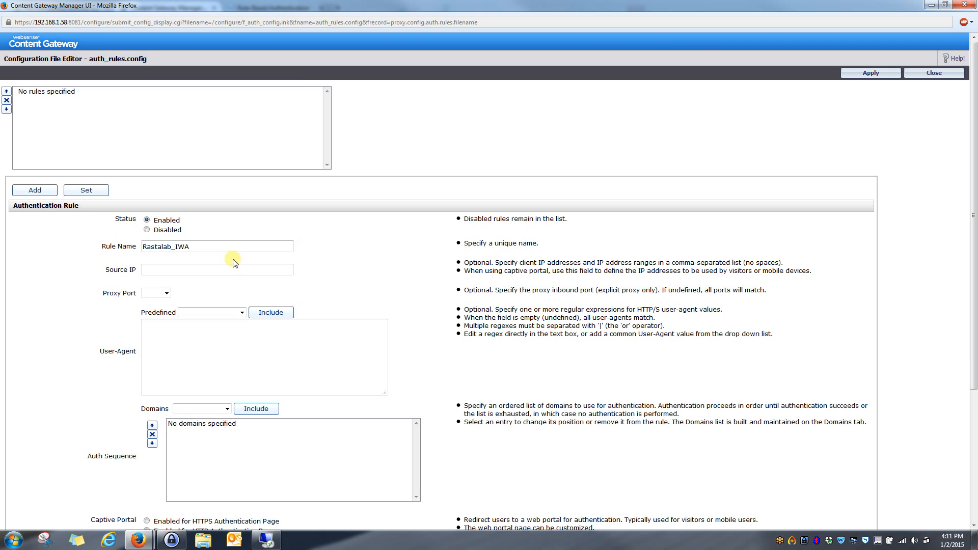
left_click(203, 267)
left_click(166, 295)
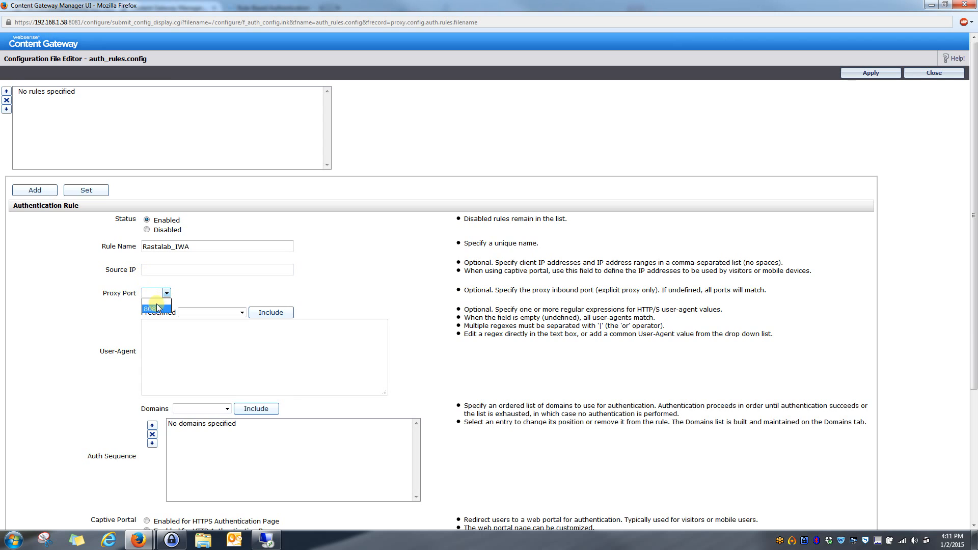
left_click(157, 301)
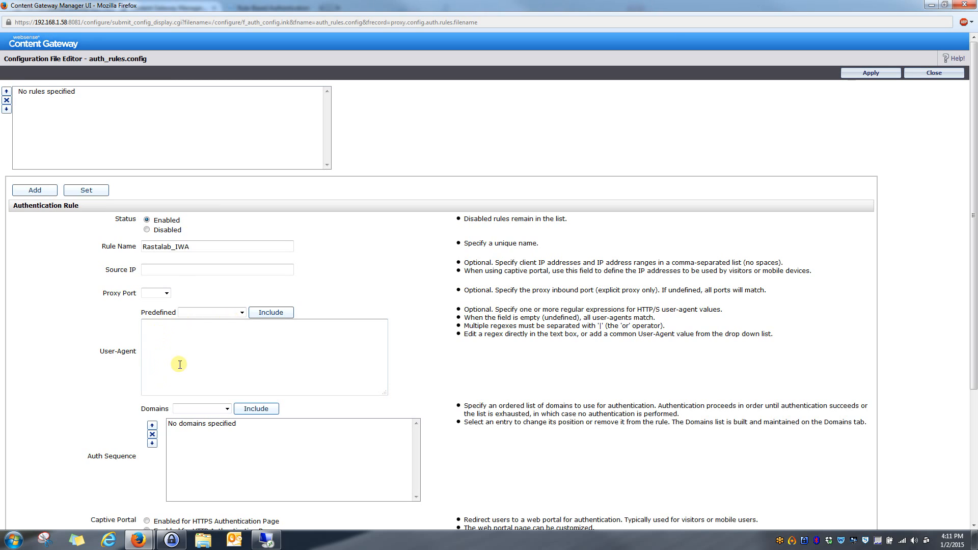
Include the predefined Internet Explorer user-agent expression in the rule and examine its MSIE and Trident parts.
left_click(242, 312)
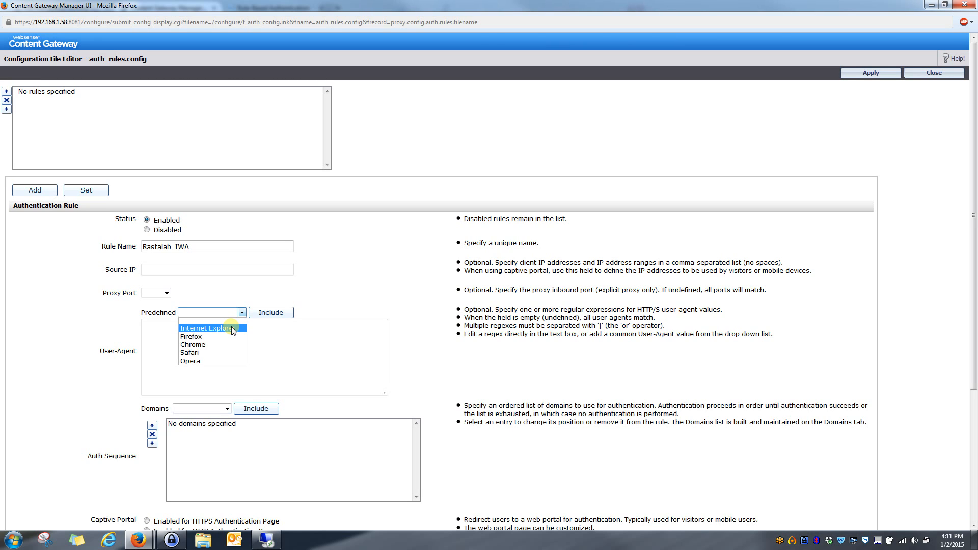
left_click(232, 330)
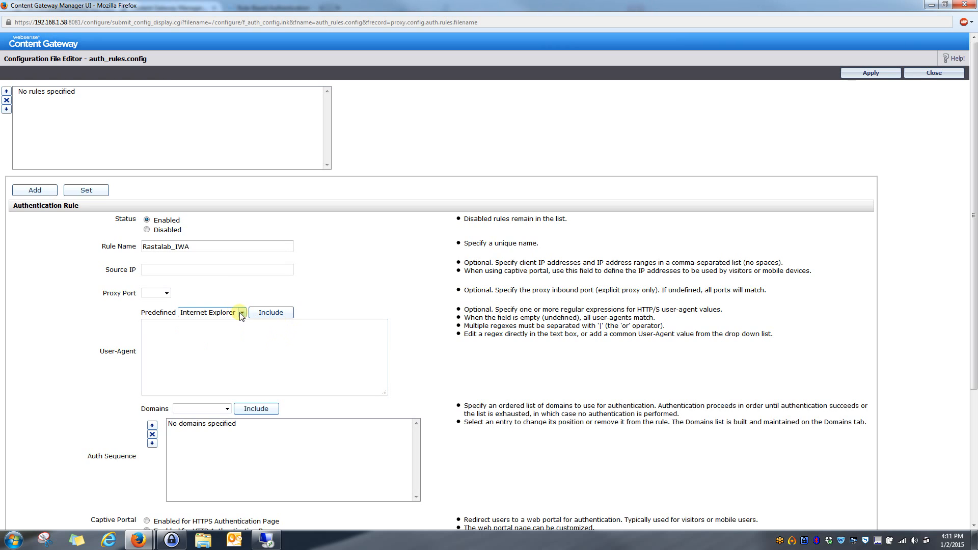
left_click(272, 313)
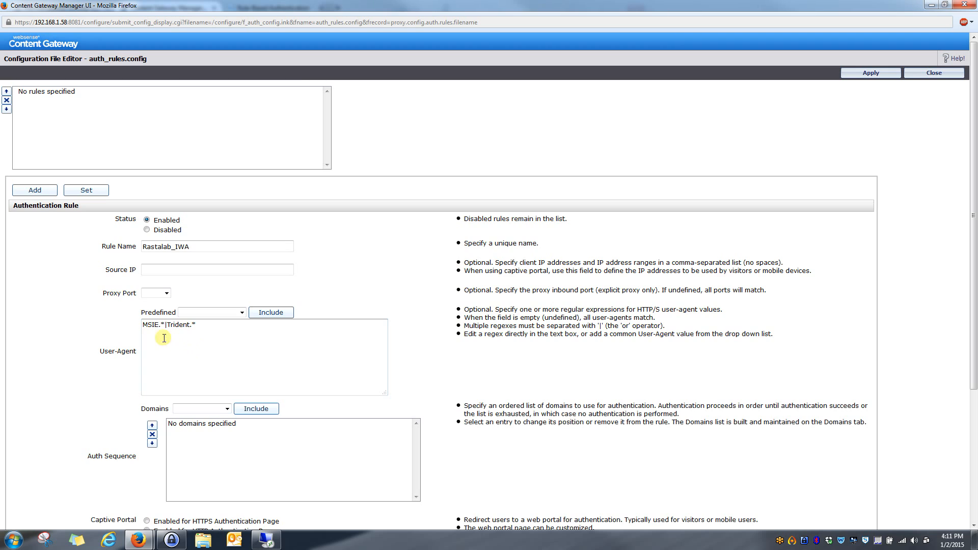
left_click_drag(204, 325, 140, 326)
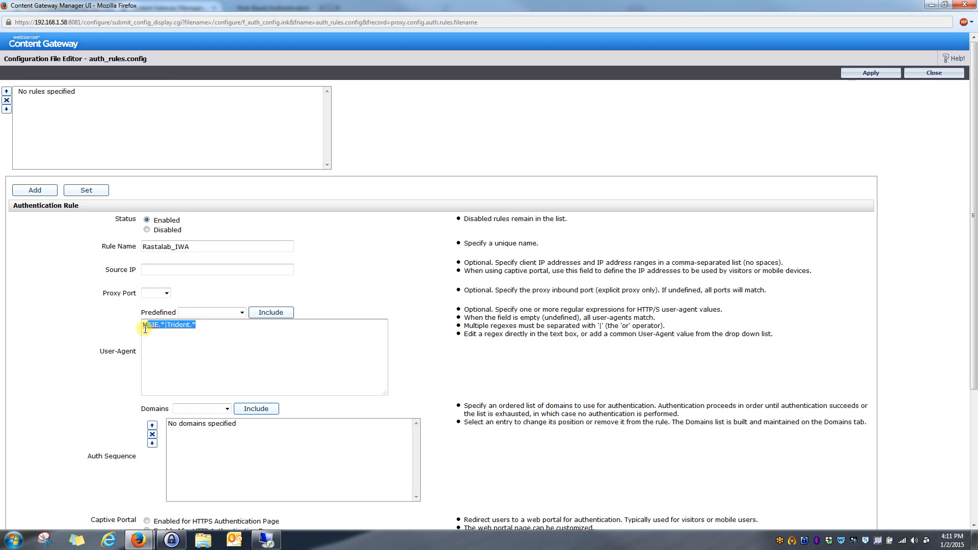
left_click(177, 356)
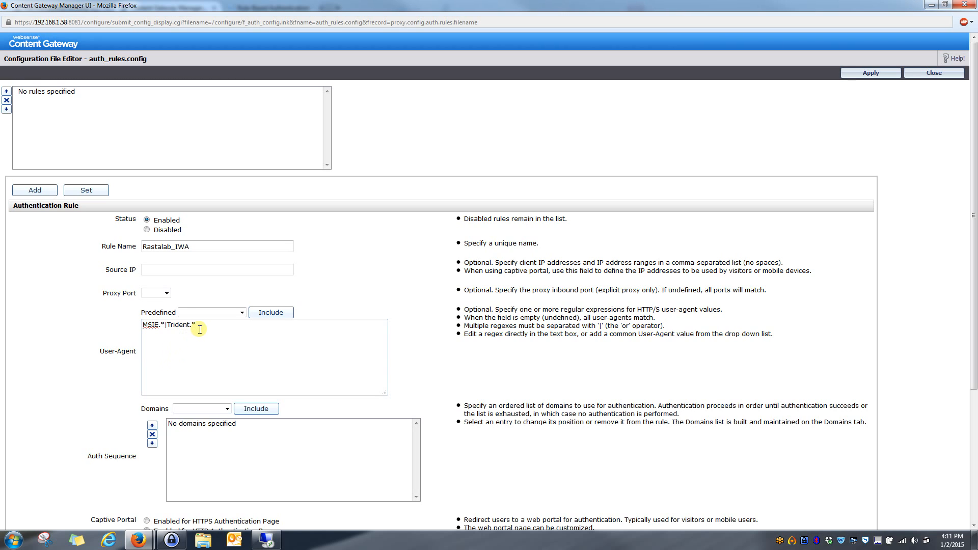
left_click_drag(197, 325, 127, 332)
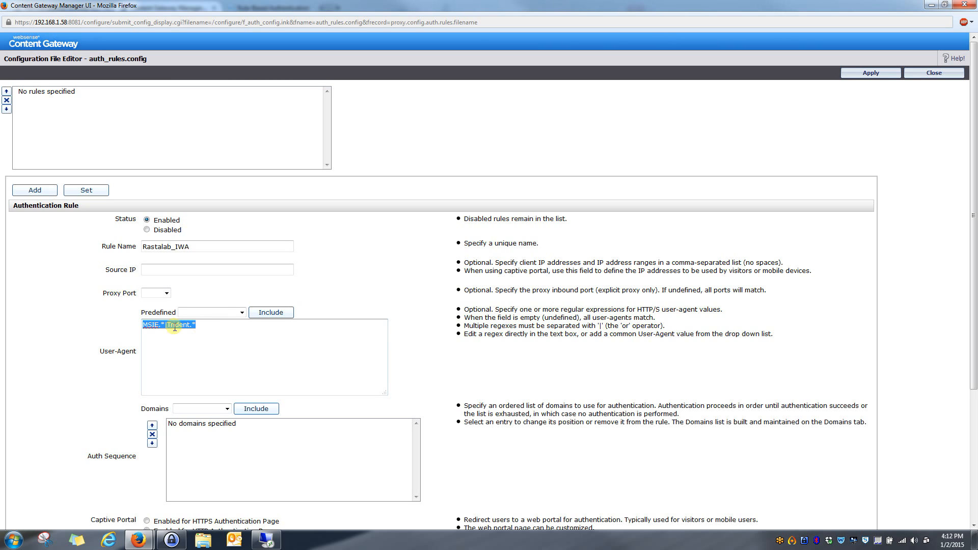
left_click(146, 327)
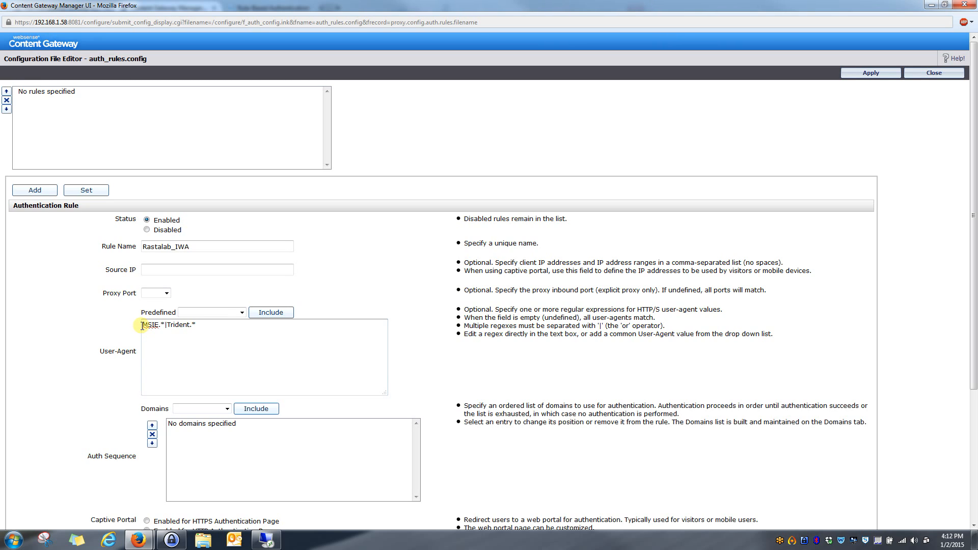
left_click_drag(142, 326, 202, 329)
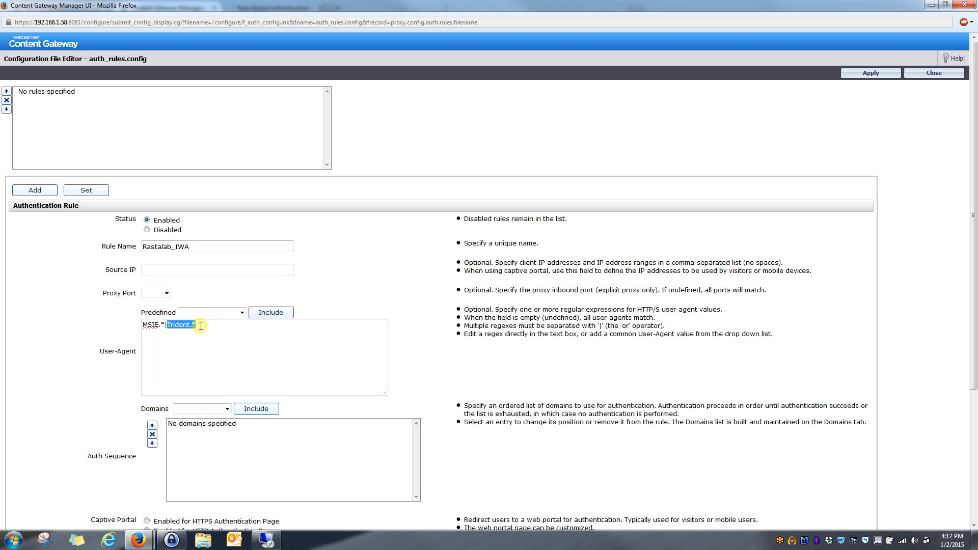
Append |Android.* to the user-agent expression as a trial and clear the whole User-Agent field.
left_click(198, 325)
type(".*")
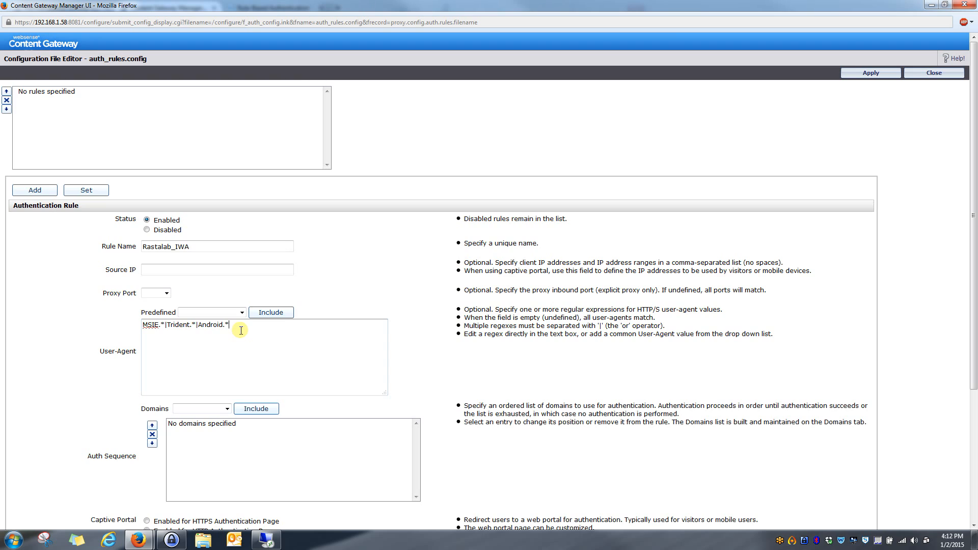
left_click_drag(239, 328, 118, 324)
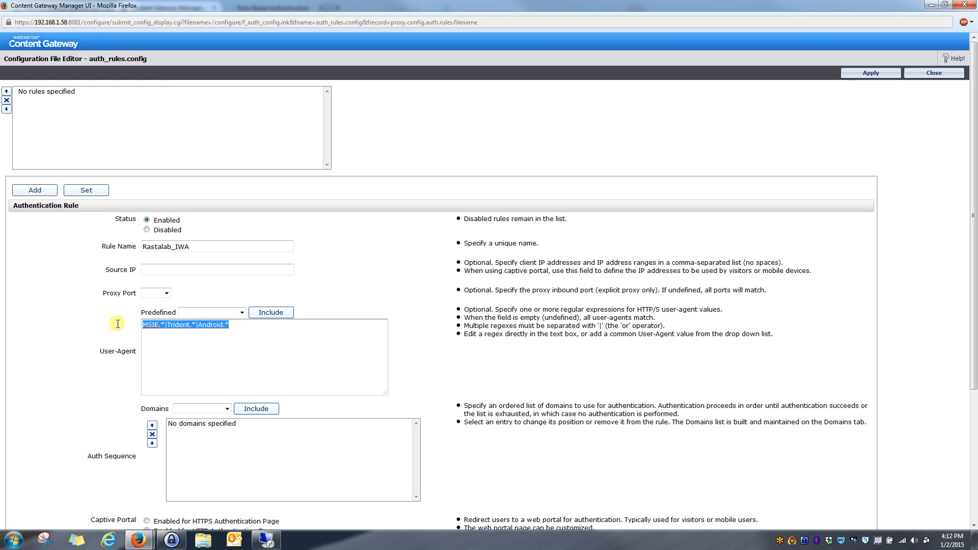
key("BackSpace")
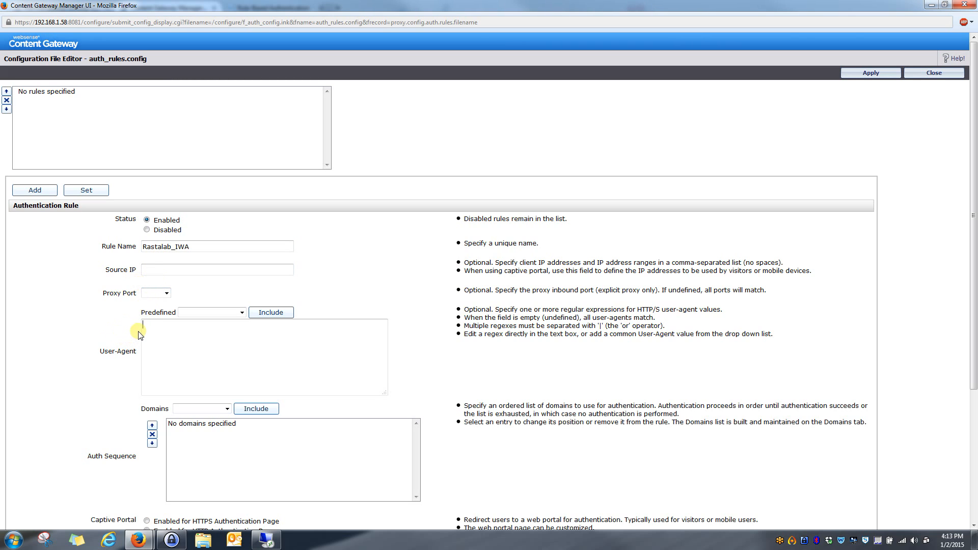
Include the Rastalab_IWA domain in the rule's authentication sequence, leaving the user-agent expression empty.
scroll(142, 328, "down", 2)
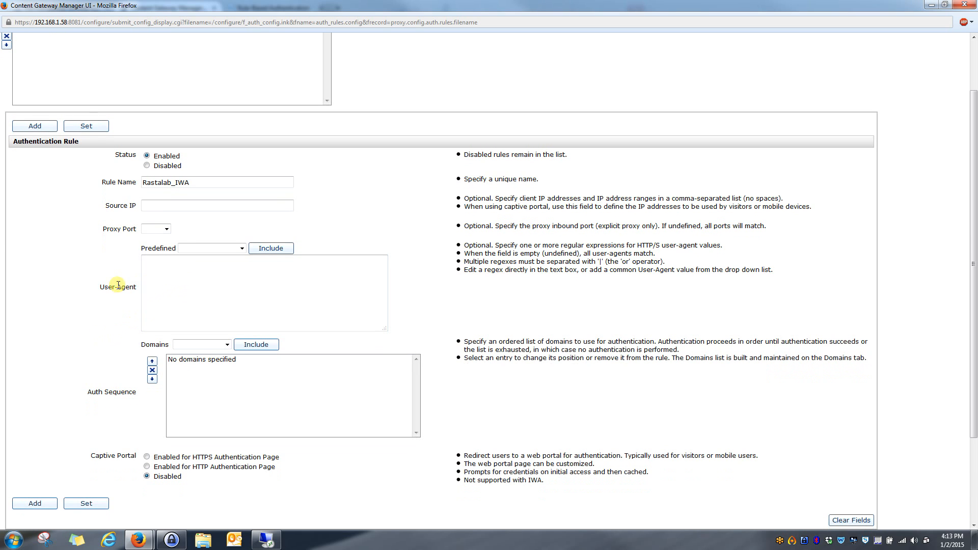
scroll(113, 285, "down", 2)
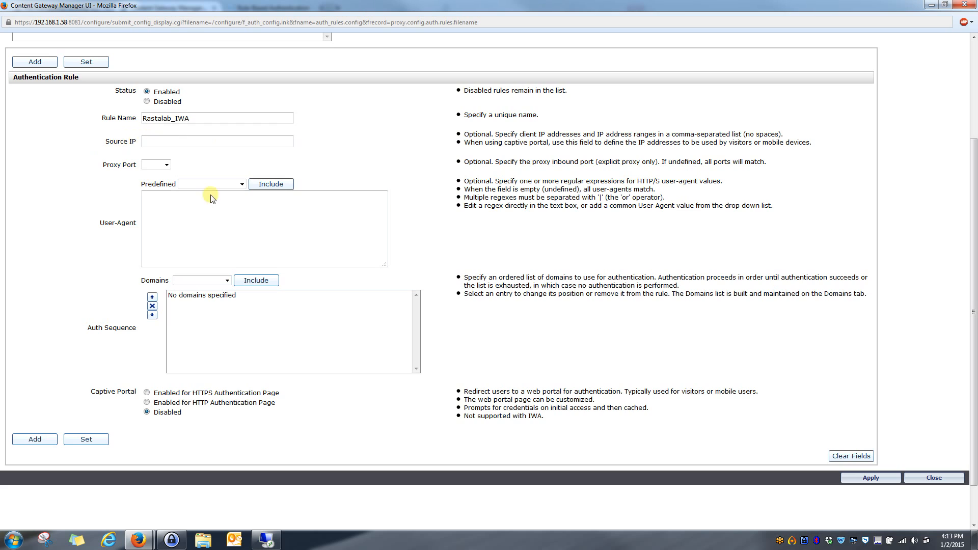
left_click(201, 219)
left_click(227, 281)
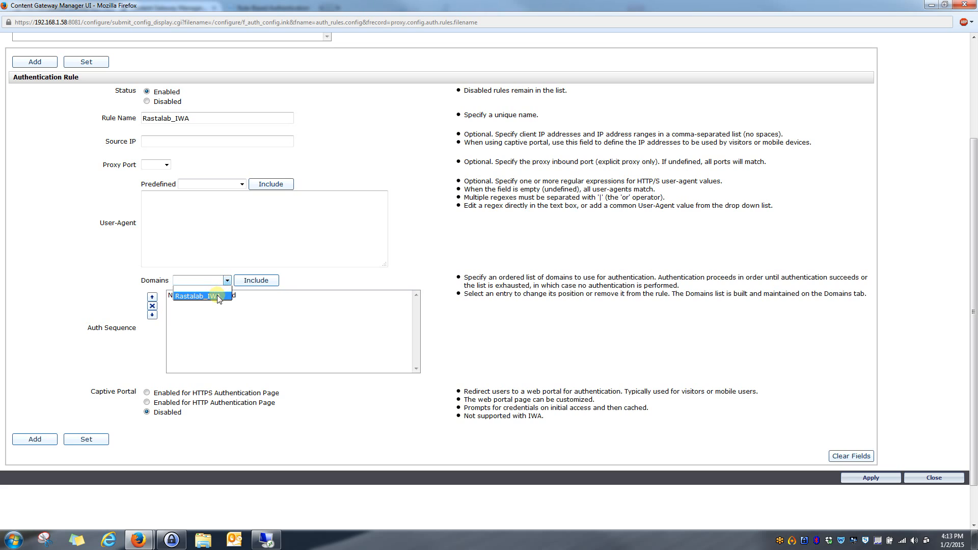
left_click(198, 297)
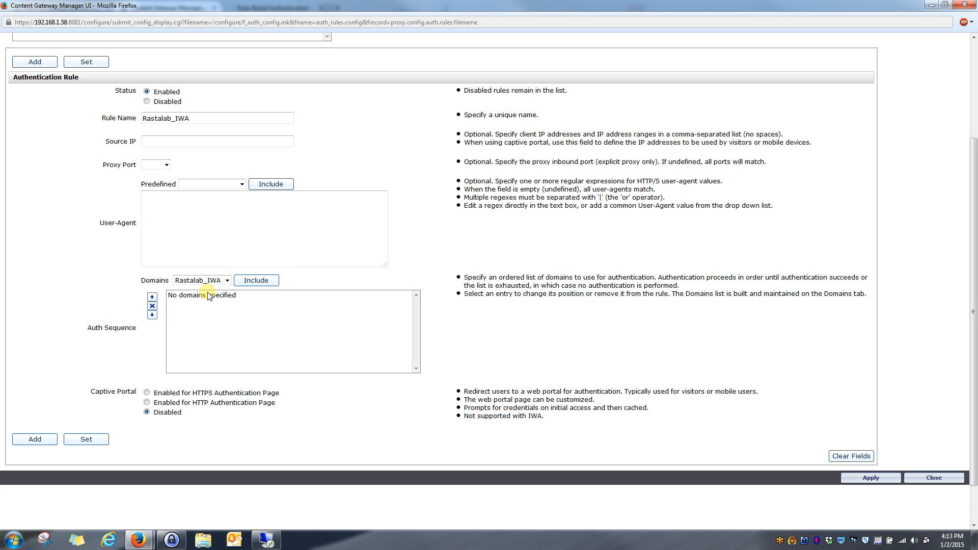
left_click(227, 282)
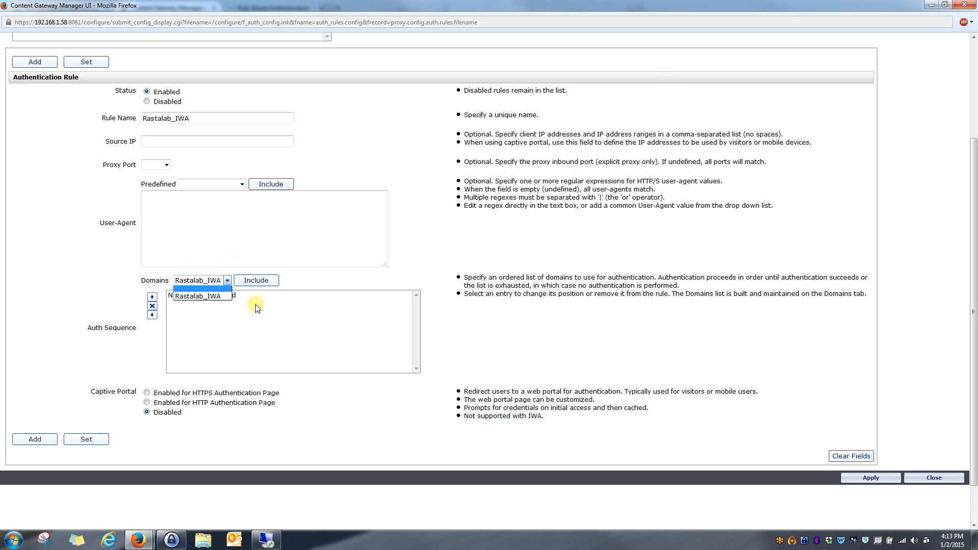
left_click(200, 295)
left_click(252, 280)
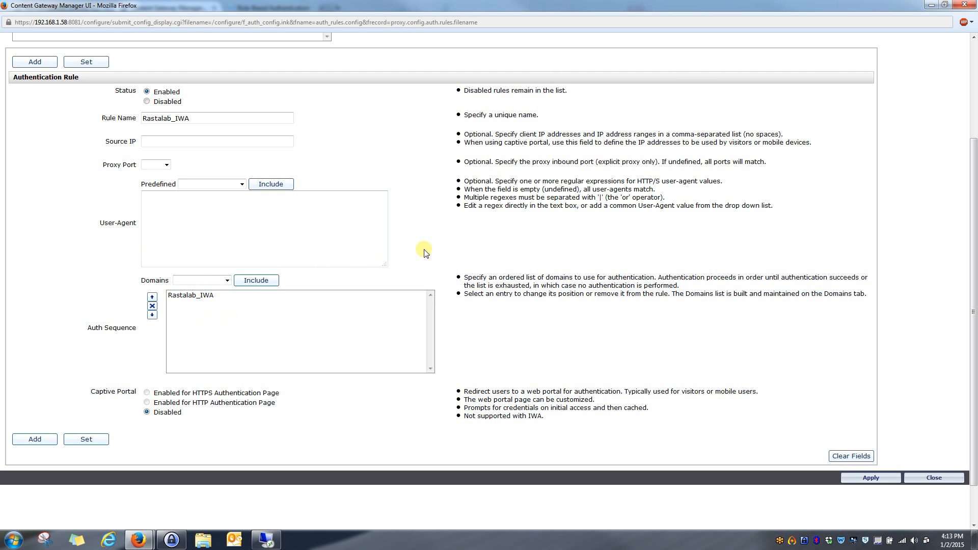
Review the rule's settings and look at the Rule-Based Authentication help article before returning to the rule editor.
scroll(460, 255, "up", 1)
scroll(466, 240, "up", 4)
scroll(467, 178, "down", 4)
left_click(138, 539)
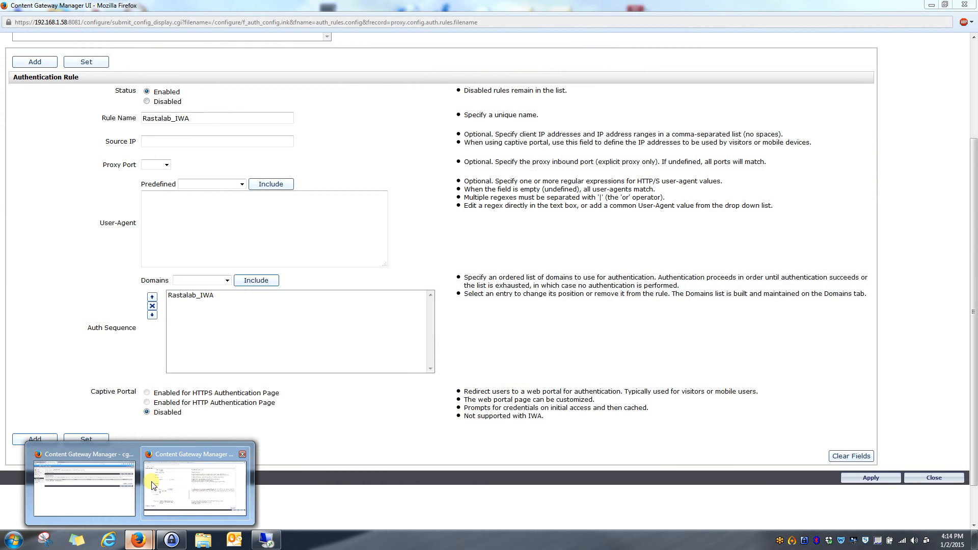
left_click(109, 484)
left_click(255, 10)
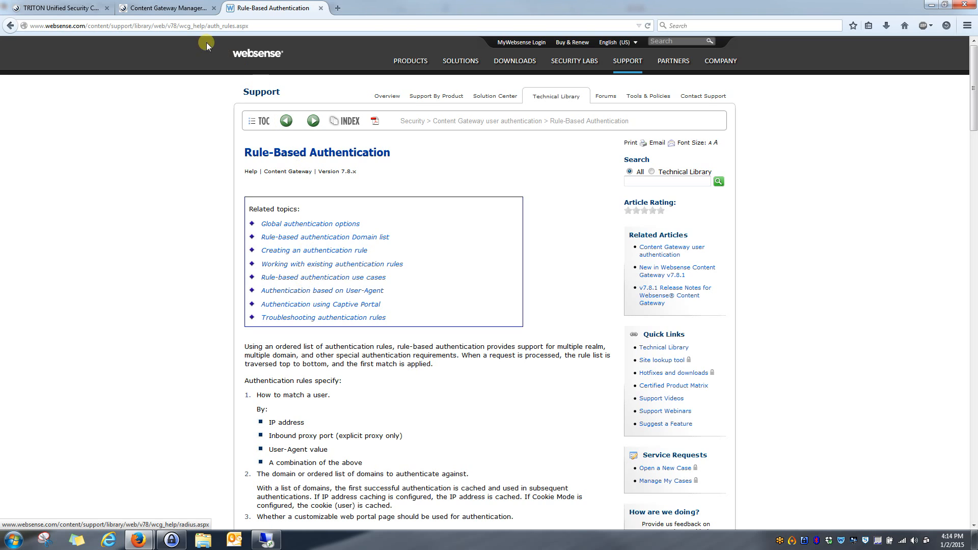
left_click(173, 10)
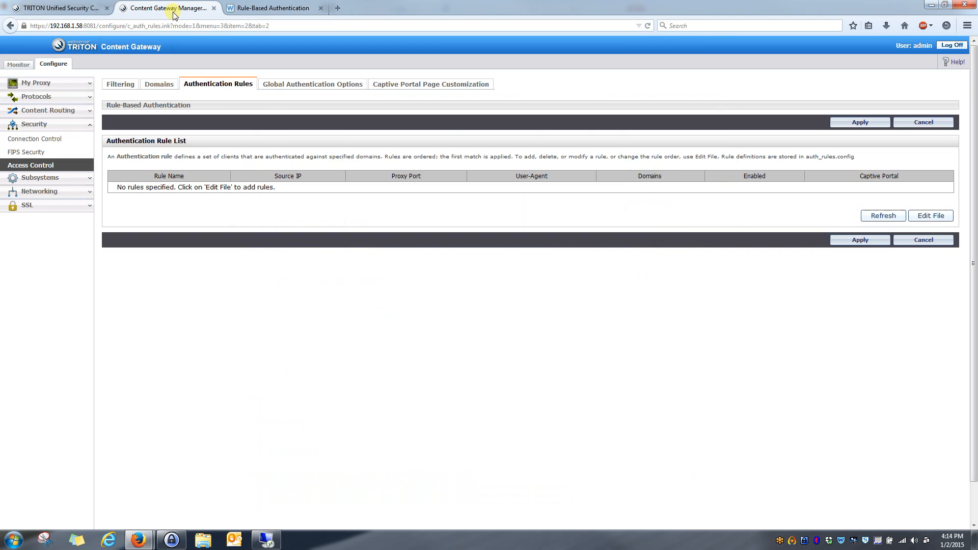
mouse_move(139, 539)
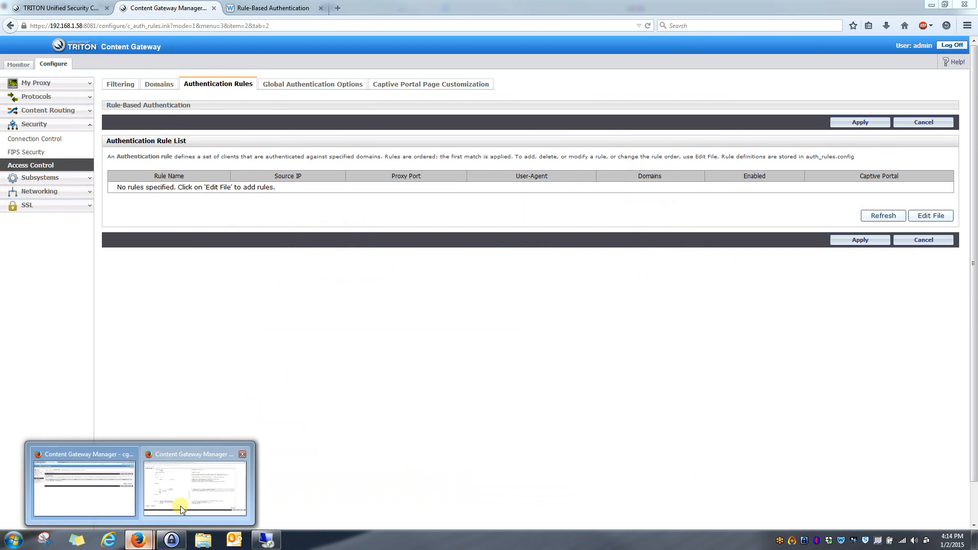
left_click(181, 506)
scroll(231, 243, "up", 2)
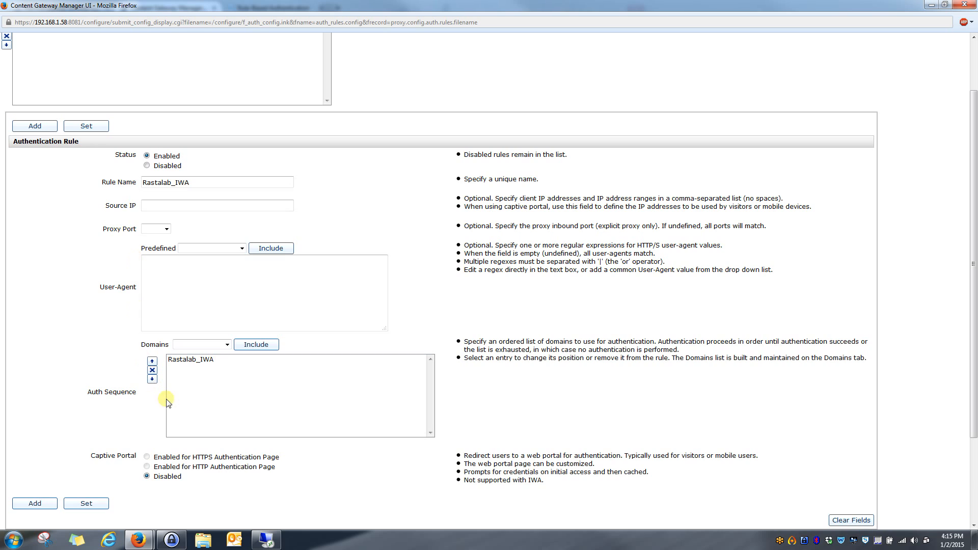
scroll(184, 415, "down", 2)
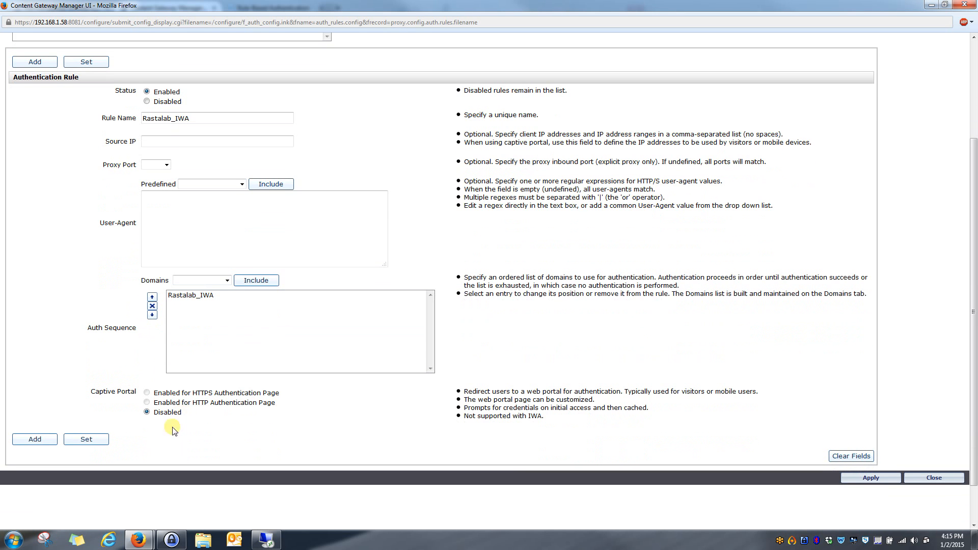
Add the Rastalab_IWA rule to the rule list, apply the file changes and close the configuration file editor.
left_click(35, 439)
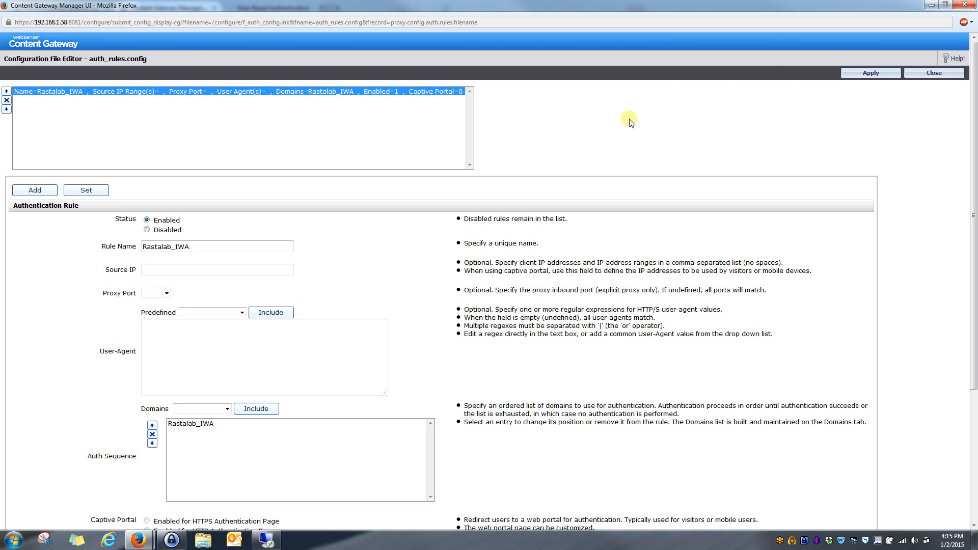
left_click(870, 73)
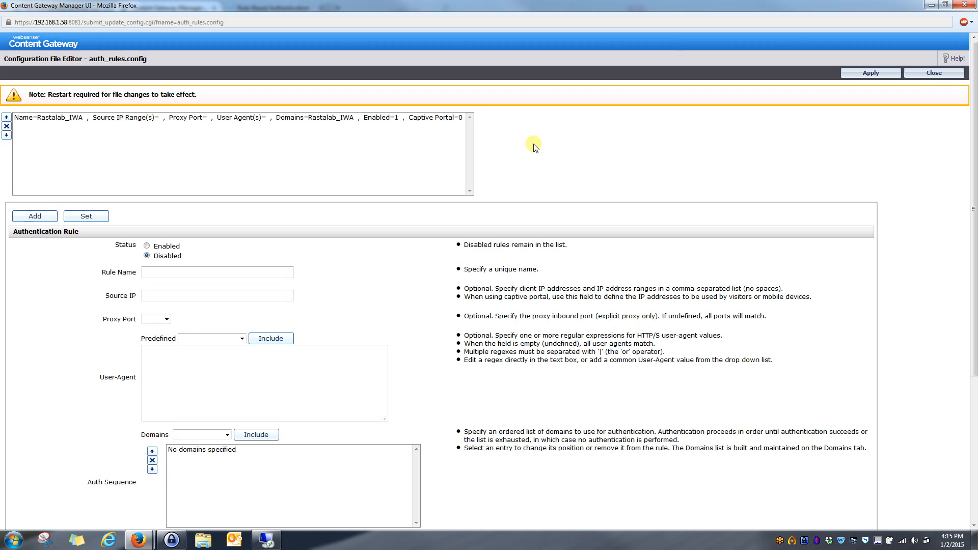
left_click(935, 74)
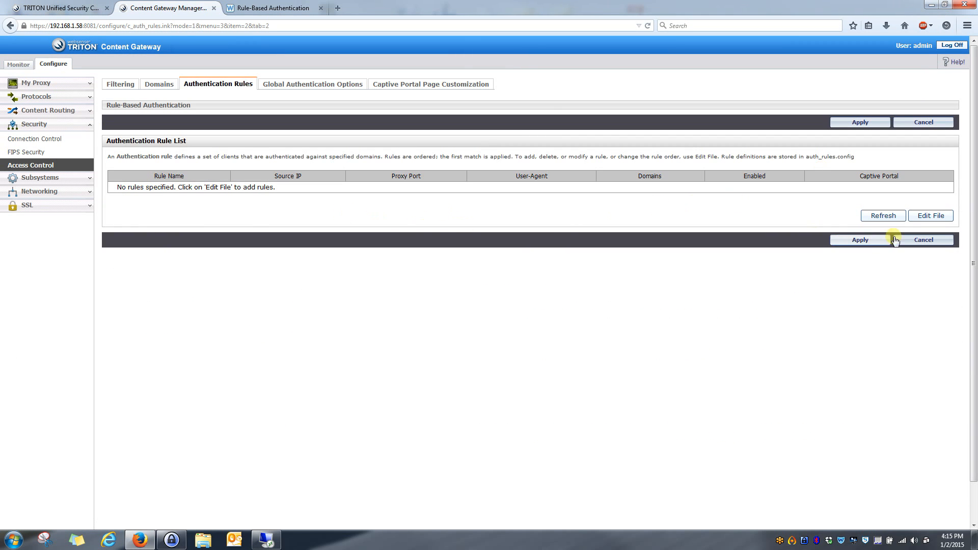
Refresh the authentication rule list and check it against the available domains.
left_click(884, 216)
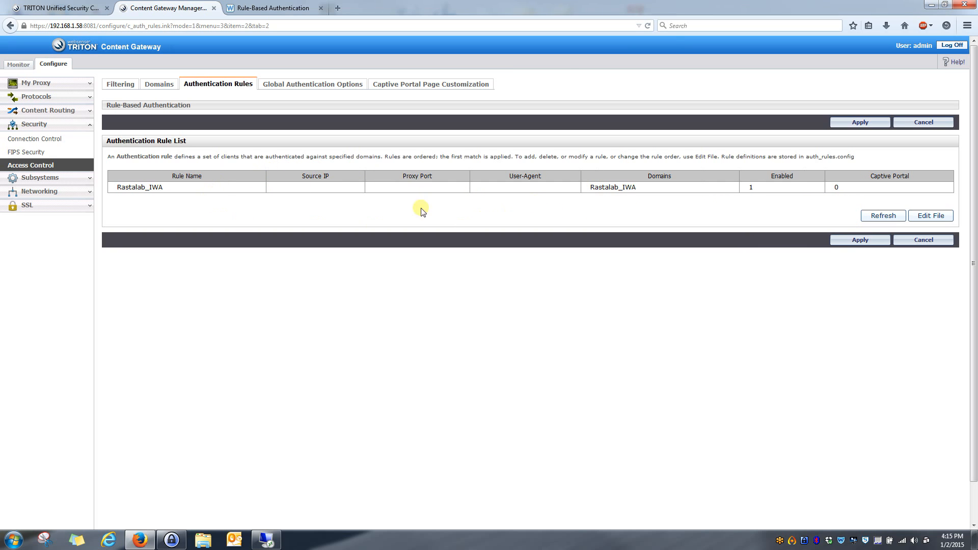
left_click(166, 90)
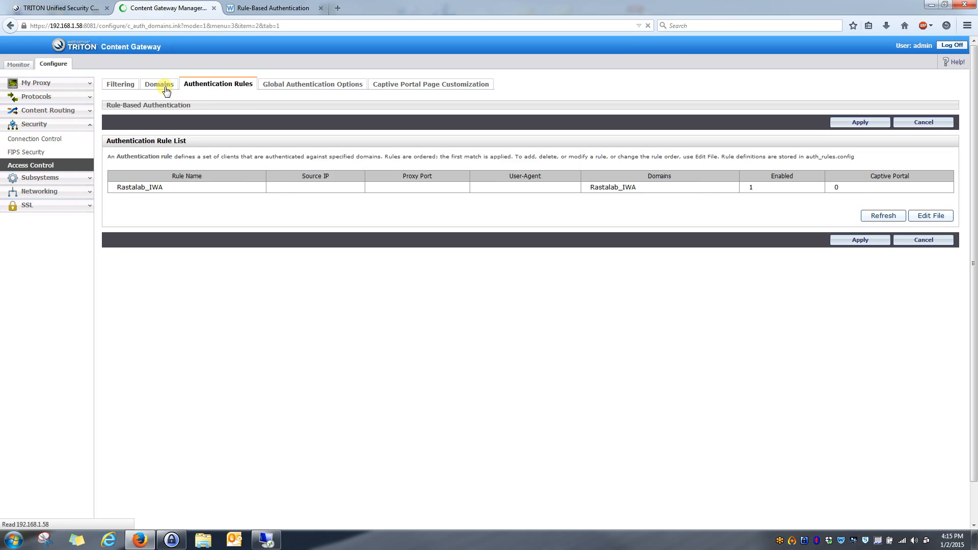
left_click(208, 91)
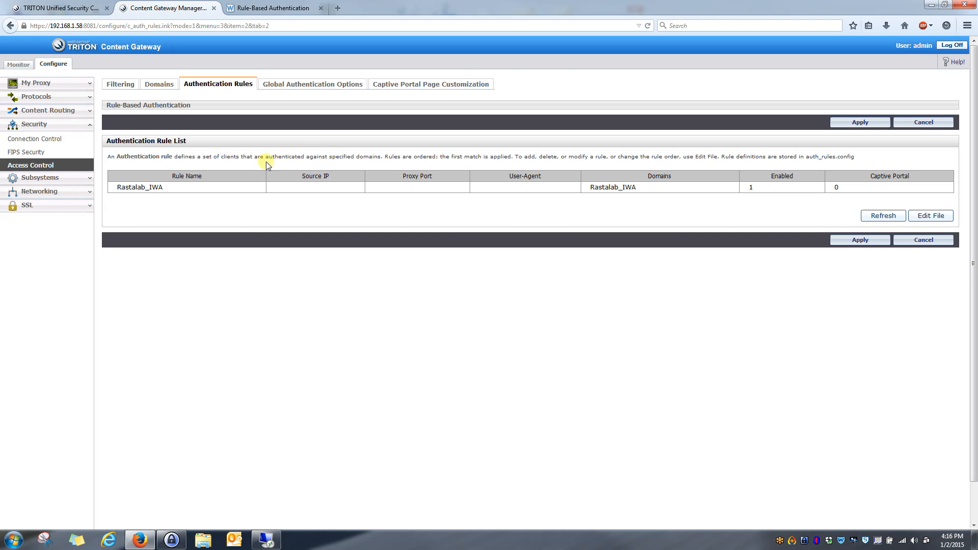
Set Fail Open to "Enabled for all authentication failures" in the global authentication options.
left_click(321, 89)
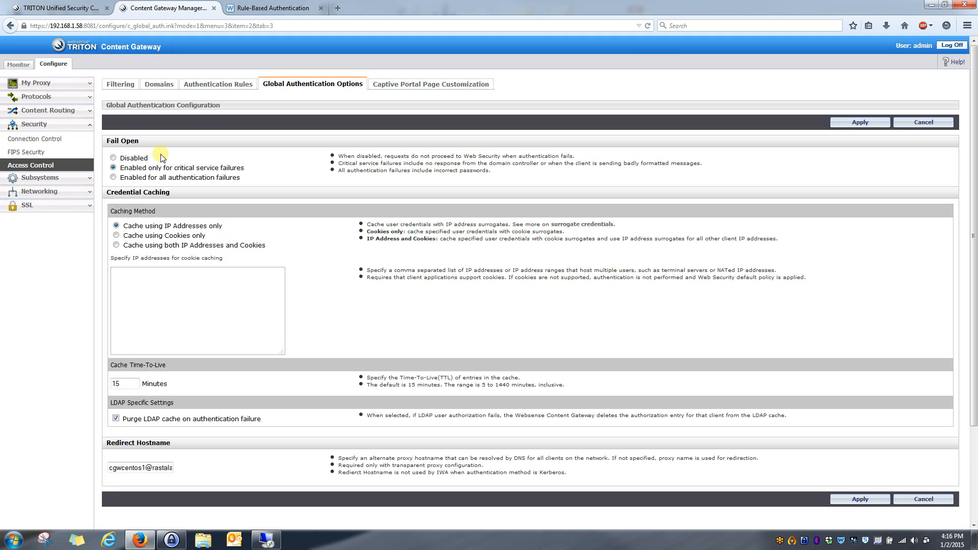
left_click(232, 87)
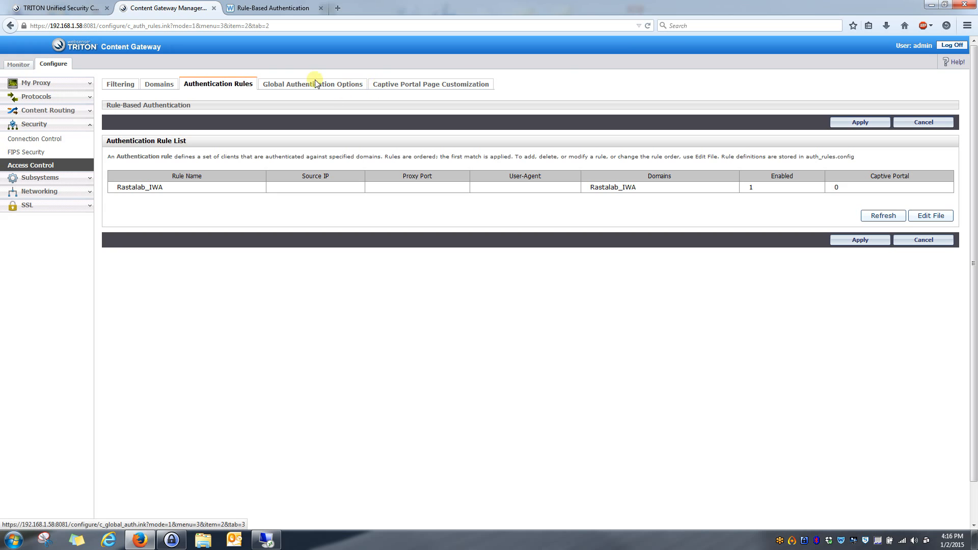
left_click(289, 91)
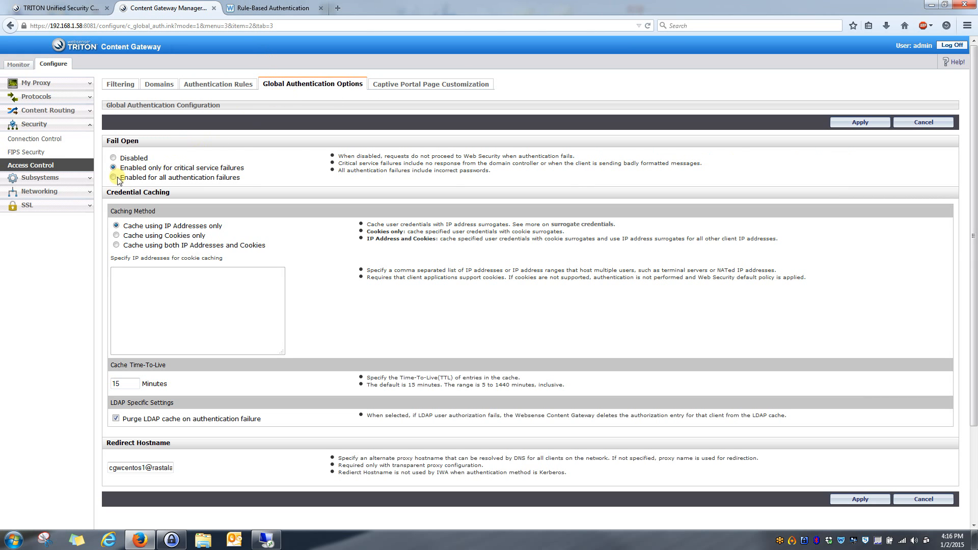
left_click(115, 179)
Try credential caching using both IP addresses and cookies, and return the method to IP addresses only.
scroll(253, 185, "down", 2)
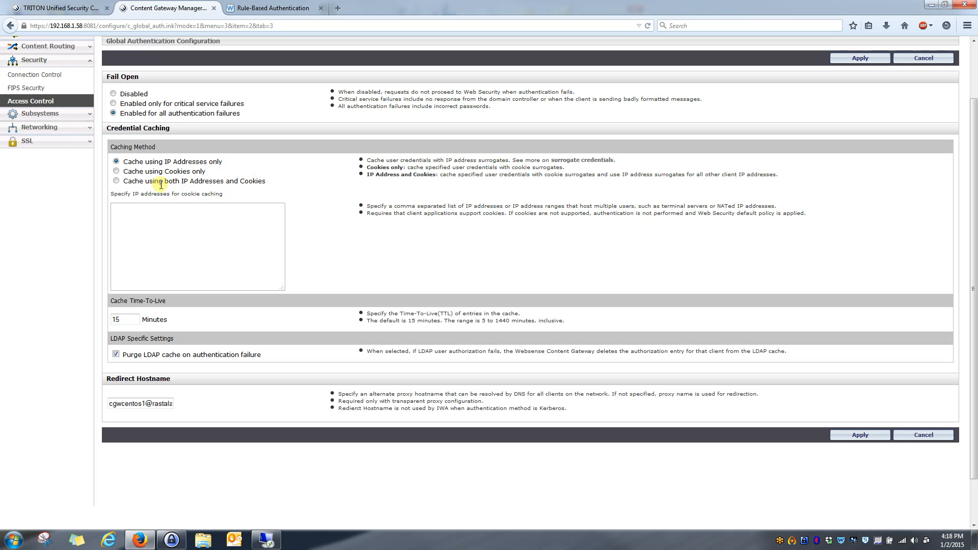
left_click(116, 180)
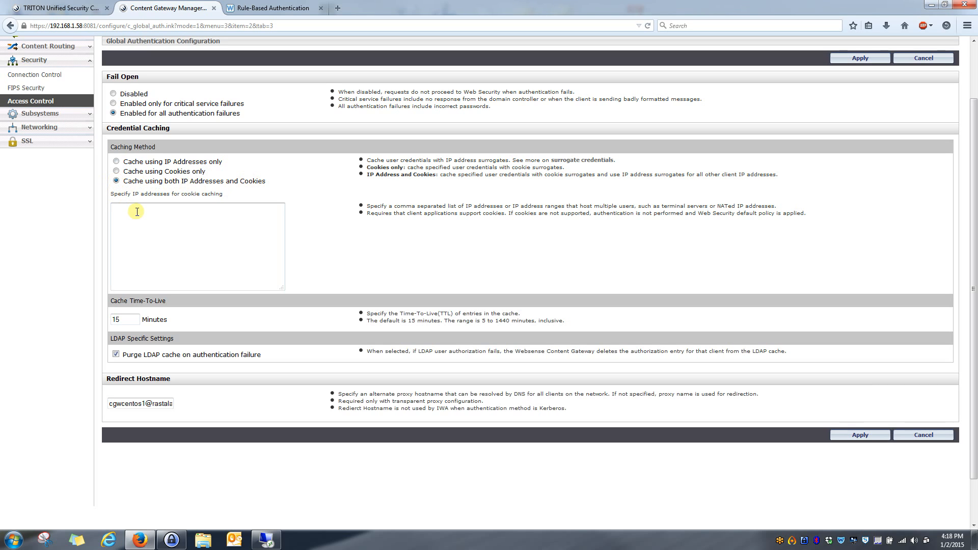
left_click(195, 252)
left_click(116, 161)
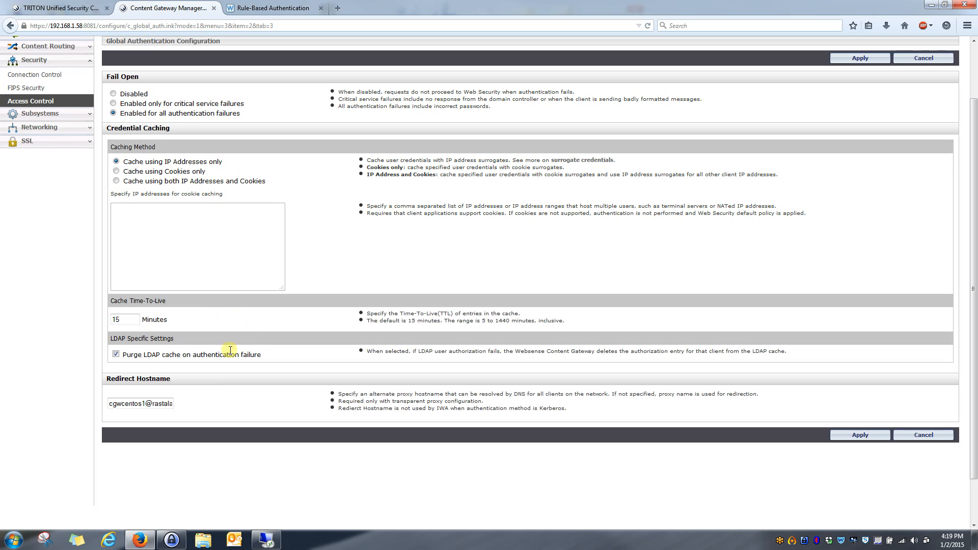
Check the Redirect Hostname entry and apply the global authentication configuration.
left_click(124, 405)
mouse_move(111, 406)
left_mouse_down()
mouse_move(222, 411)
mouse_move(100, 405)
left_mouse_up()
left_click(171, 403)
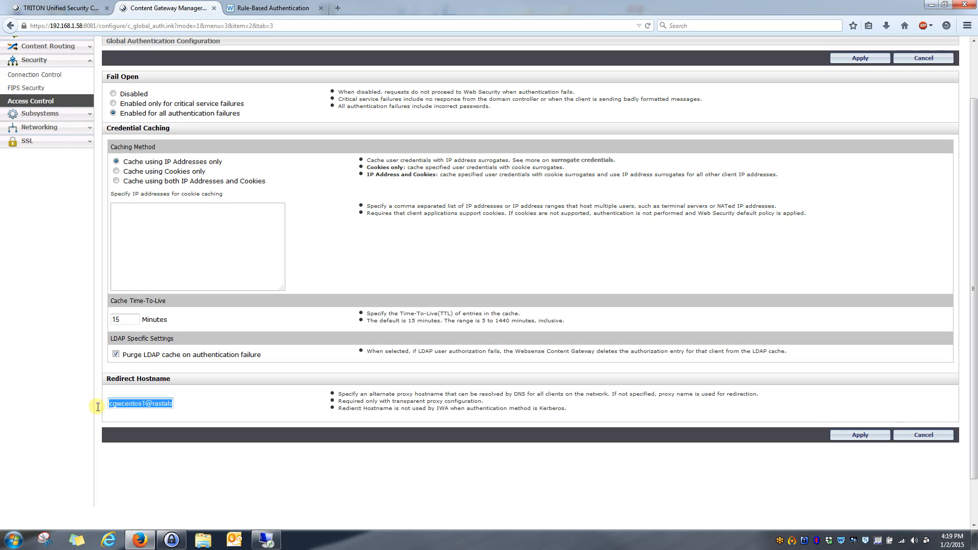
left_click(214, 411)
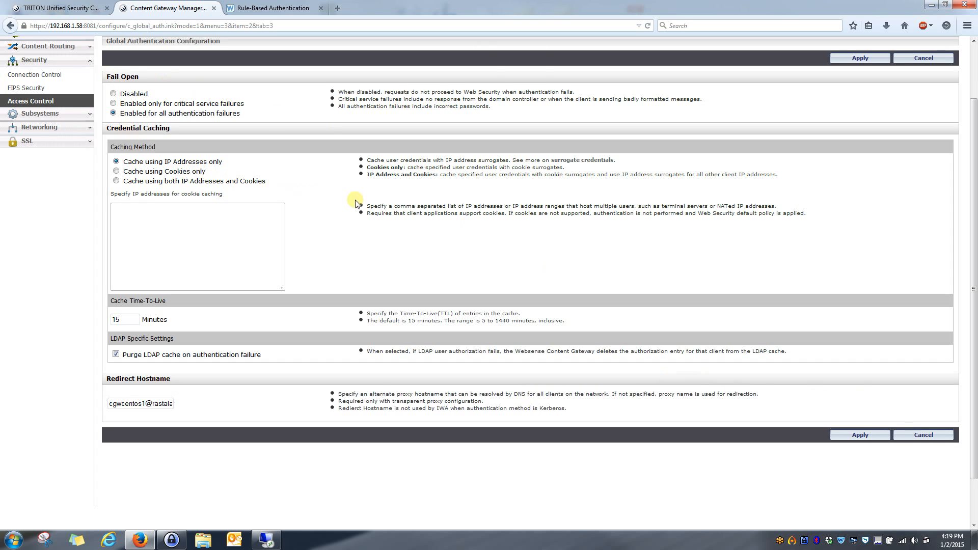
scroll(474, 204, "up", 2)
left_click(860, 123)
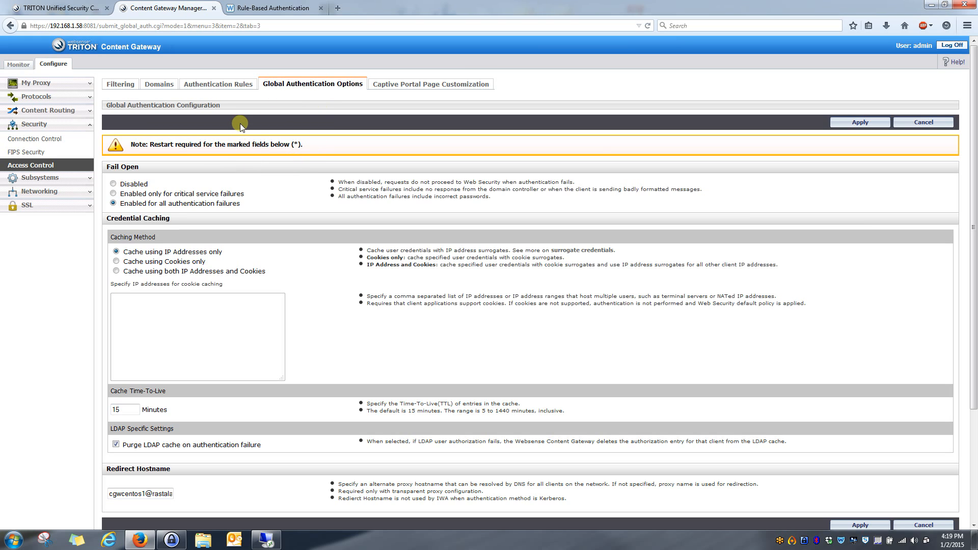
Restart the Content Gateway proxy and manager services from the basic proxy settings.
left_click(38, 83)
left_click(20, 101)
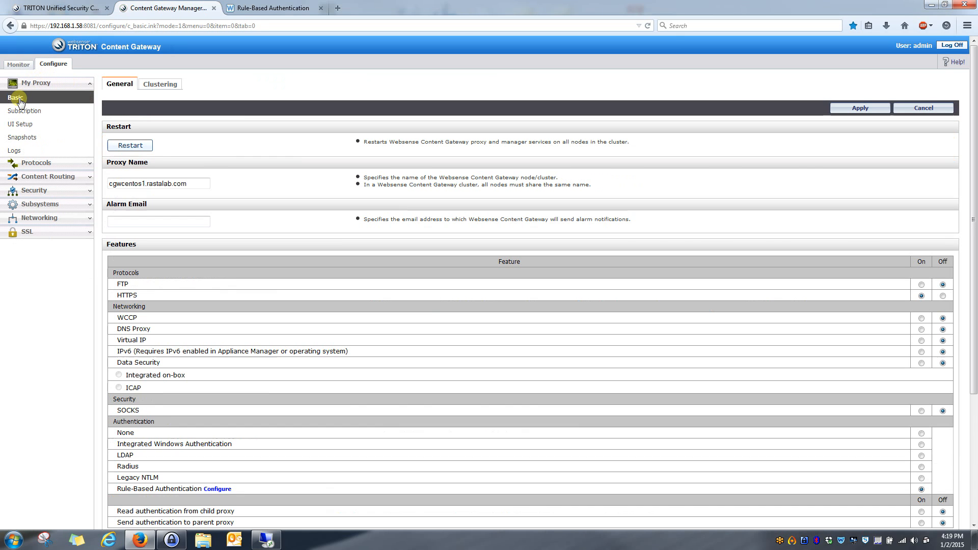
left_click(131, 145)
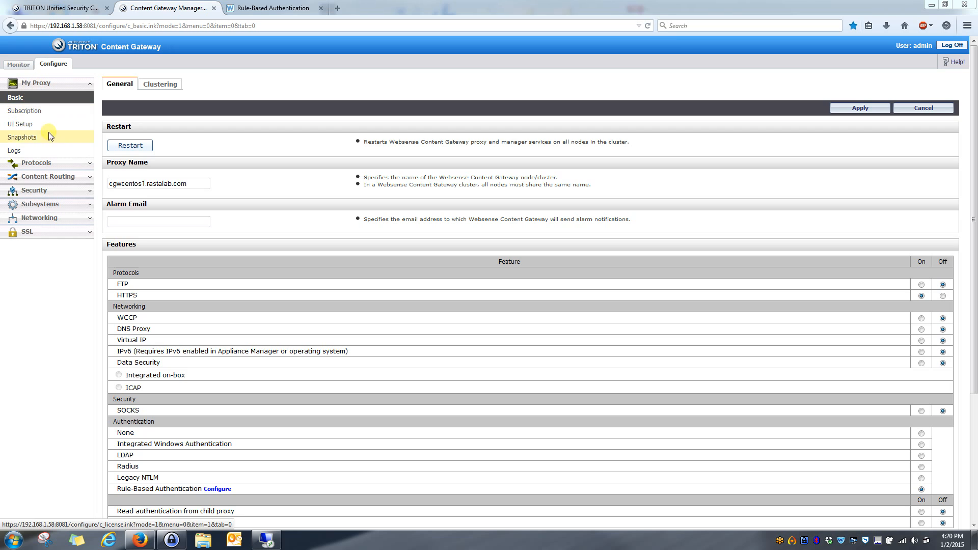
Review the domain list, authentication rules and global authentication options under the Access Control security settings.
left_click(85, 193)
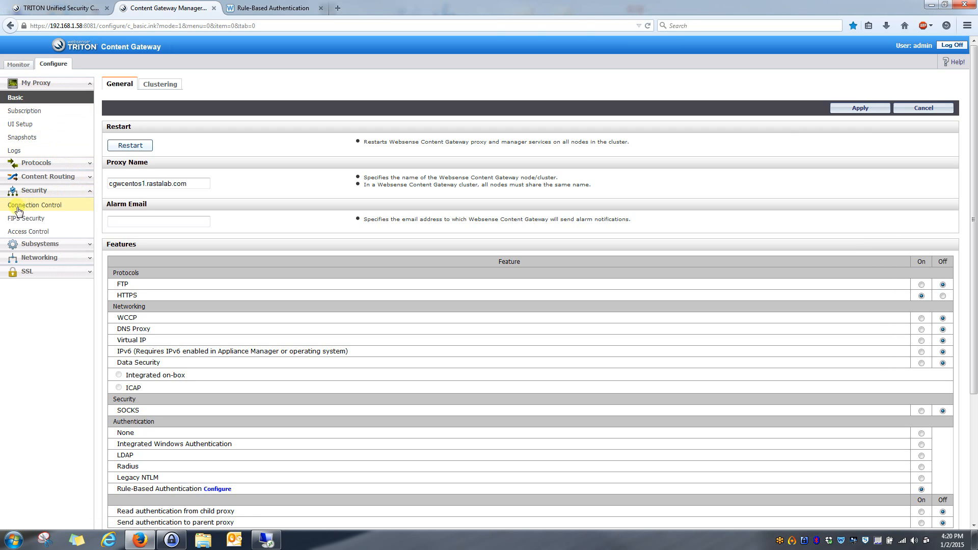
left_click(17, 232)
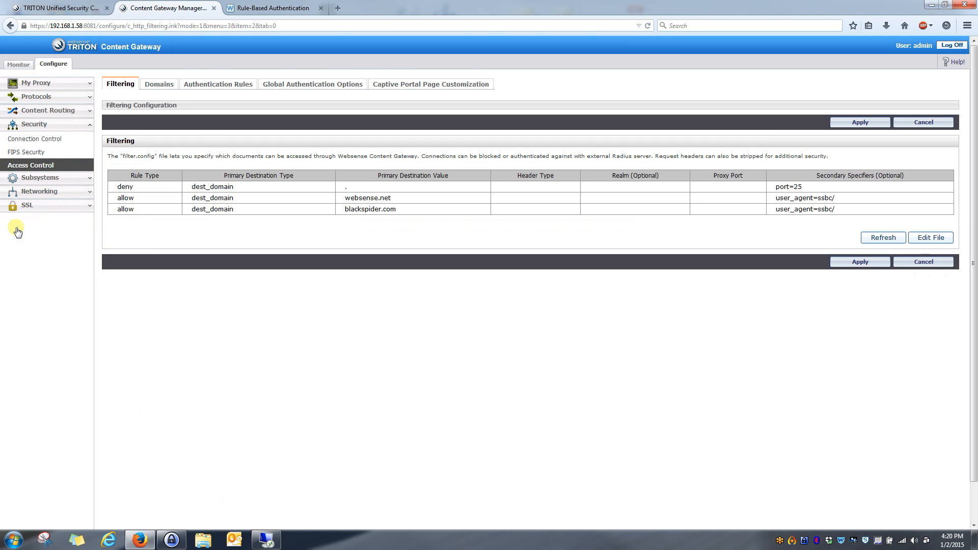
left_click(161, 86)
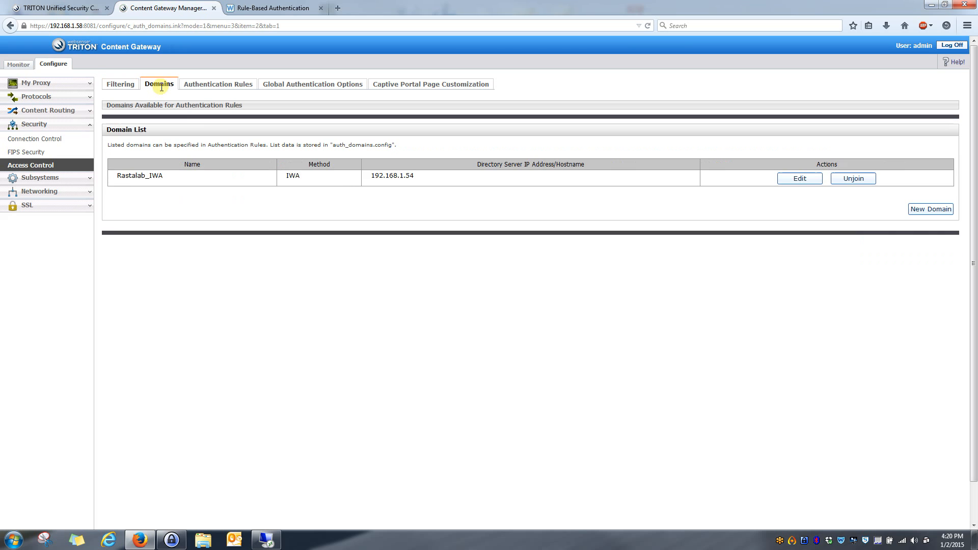
left_click(217, 83)
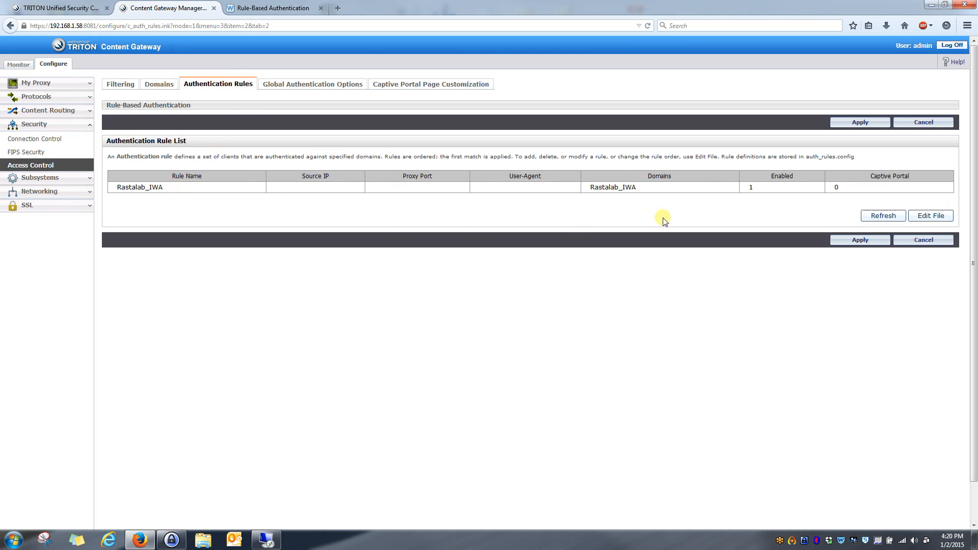
left_click(287, 87)
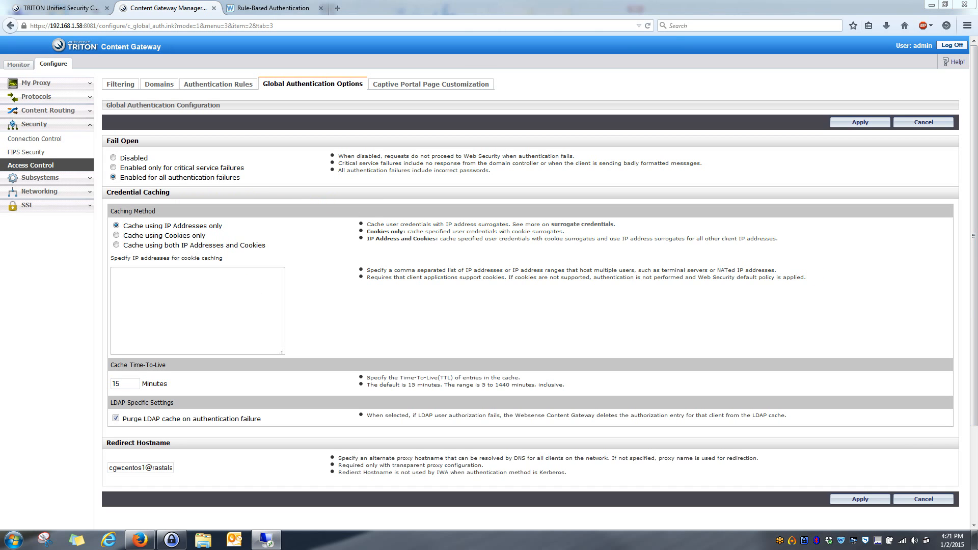
Switch to the remote client desktop at 192.168.1.71 and open the Websense Test Database site in Internet Explorer.
left_click_drag(977, 224, 367, 1)
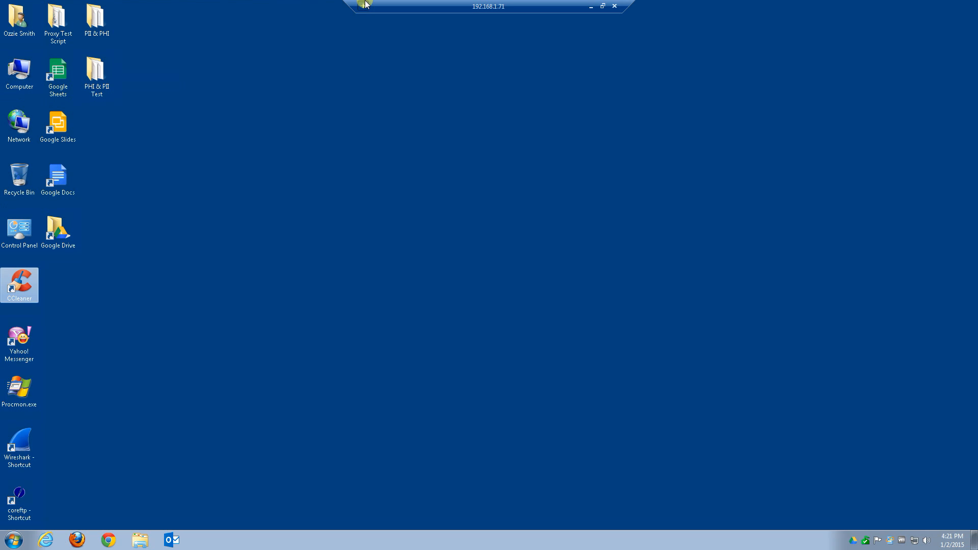
left_click(47, 534)
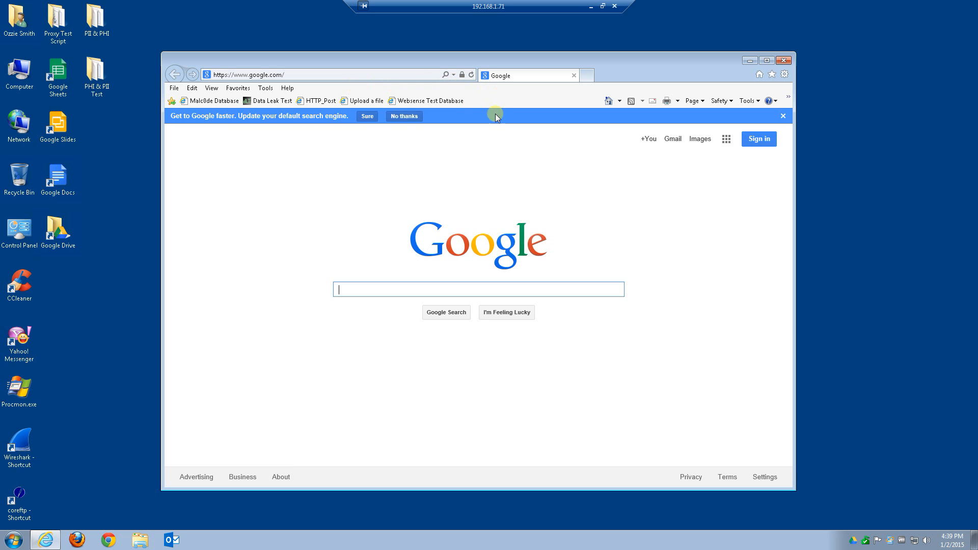
left_click(426, 101)
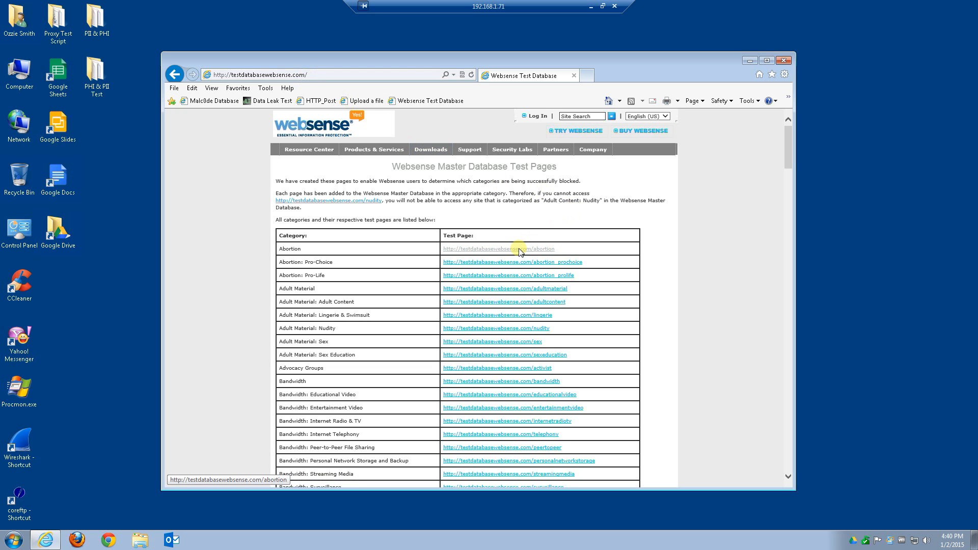
Request the "Security: Keyloggers" test page from the category list to test filtering.
scroll(519, 253, "down", 3)
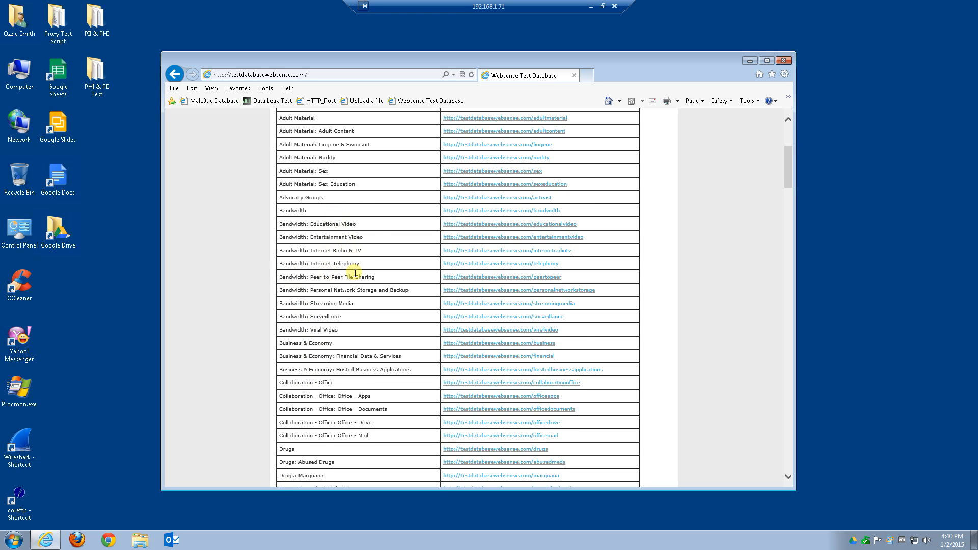
scroll(355, 275, "down", 3)
scroll(356, 279, "down", 20)
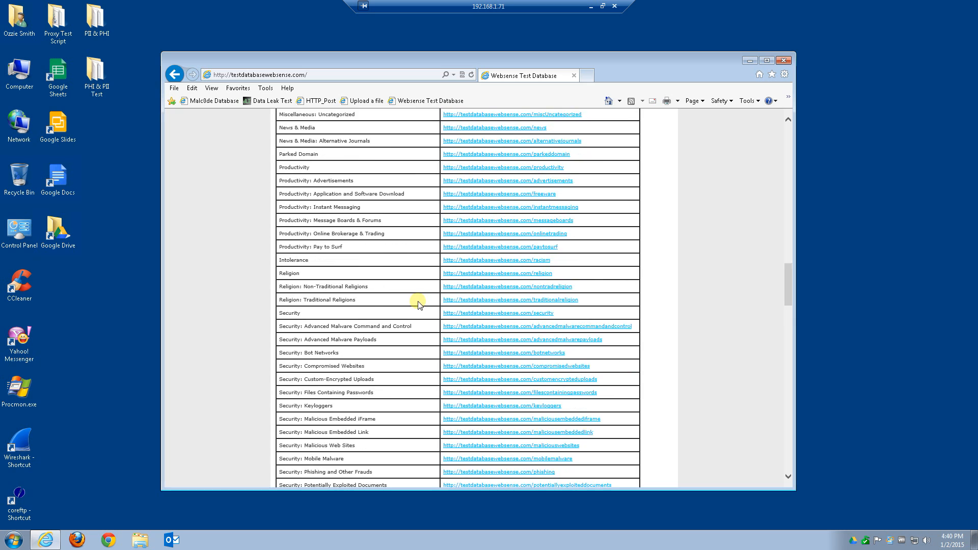
scroll(402, 300, "down", 1)
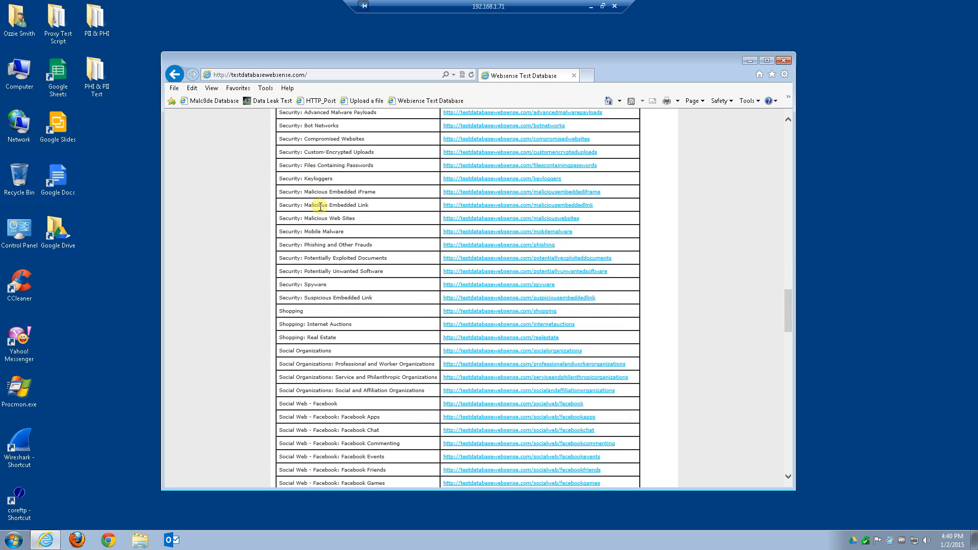
left_click(487, 181)
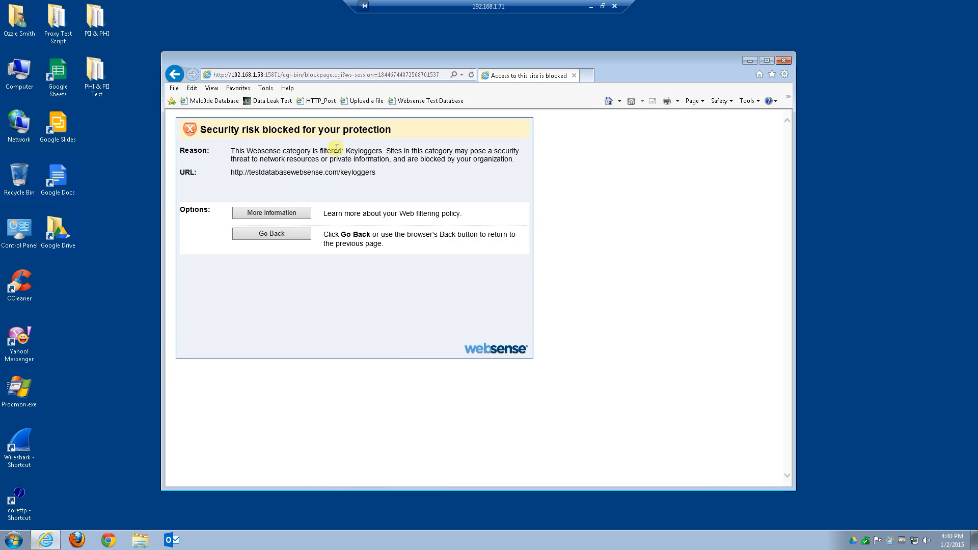
Show more information on the block page and inspect its source for the authenticated user name, closing the source window.
left_click(288, 213)
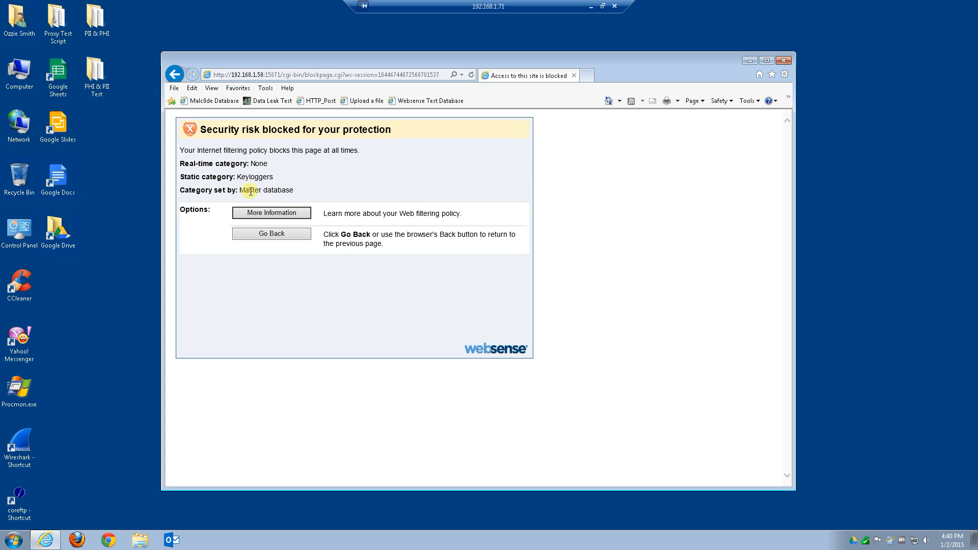
right_click(328, 182)
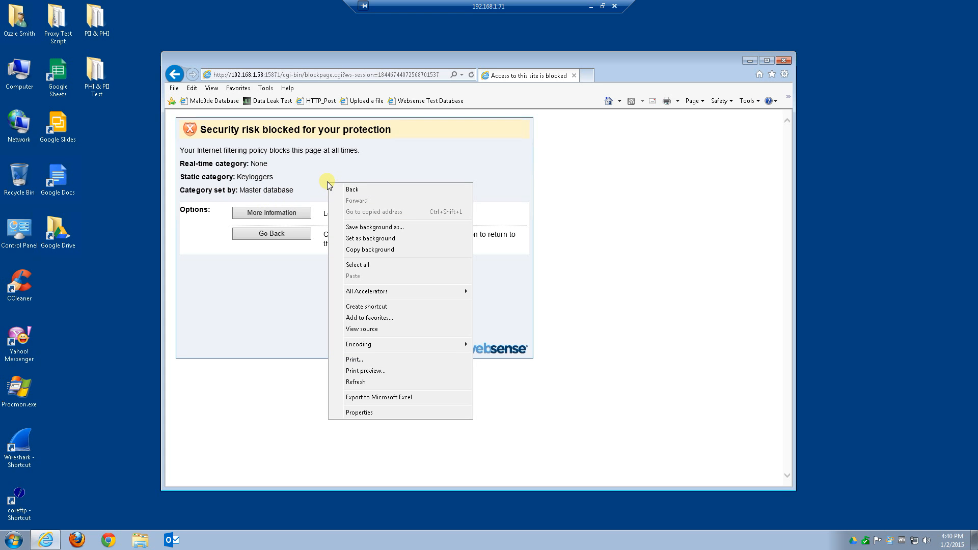
left_click(365, 329)
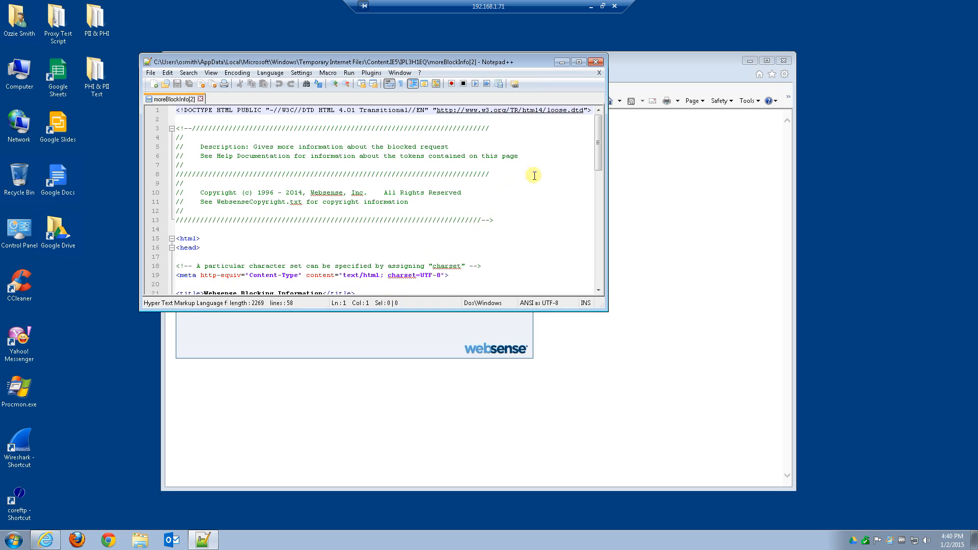
left_click_drag(598, 146, 597, 290)
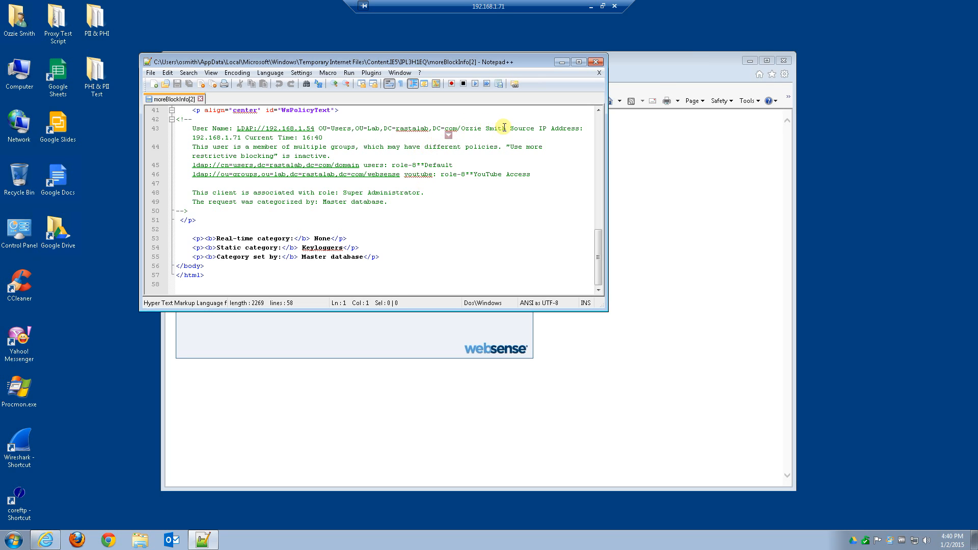
left_click_drag(507, 127, 461, 128)
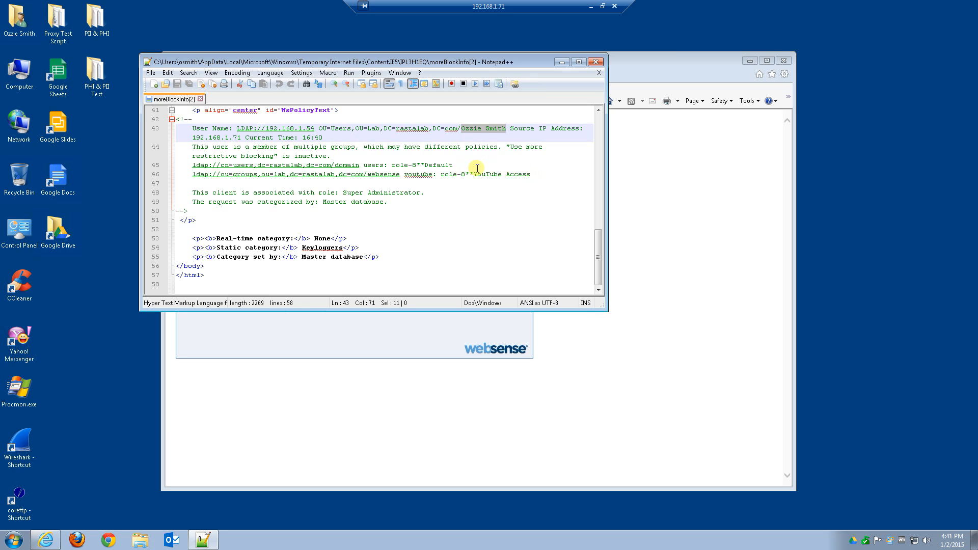
left_click(596, 61)
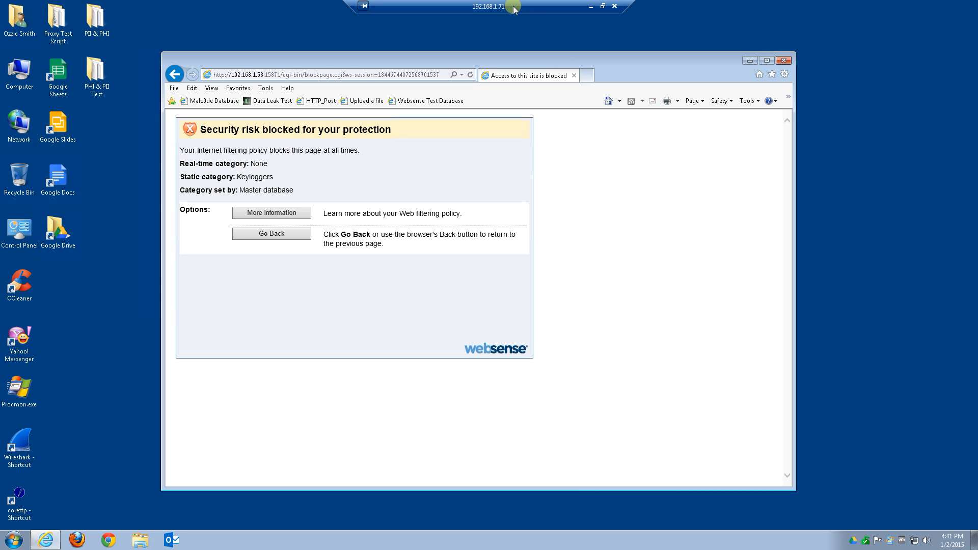
Return from the remote client to the TRITON console's Real-Time Monitor and confirm 192.168.1.58 as the Policy Server to connect to.
left_click(591, 6)
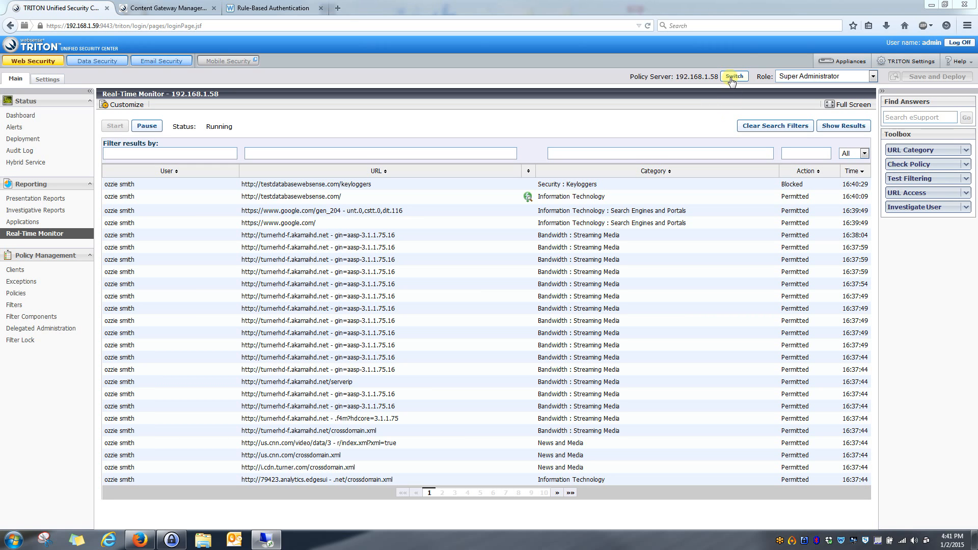
left_click(733, 76)
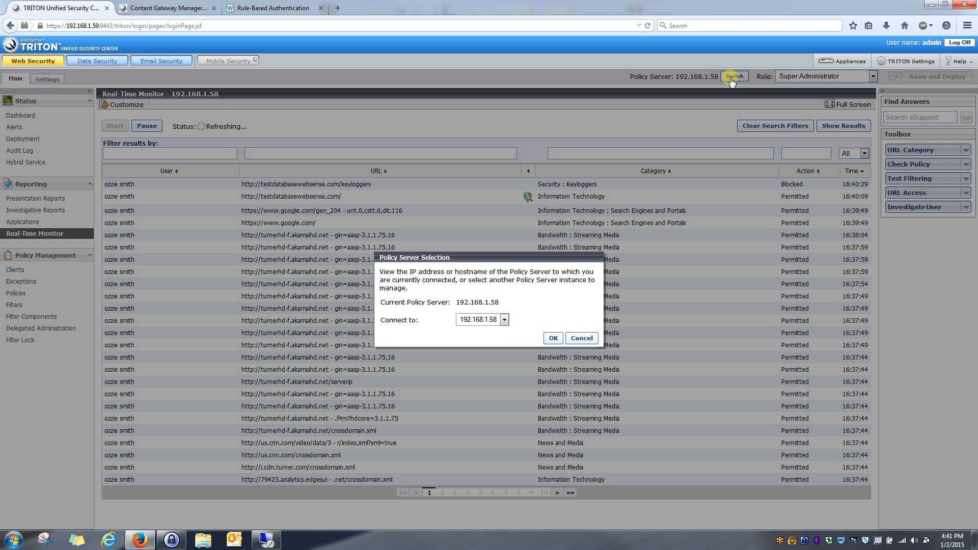
left_click(503, 320)
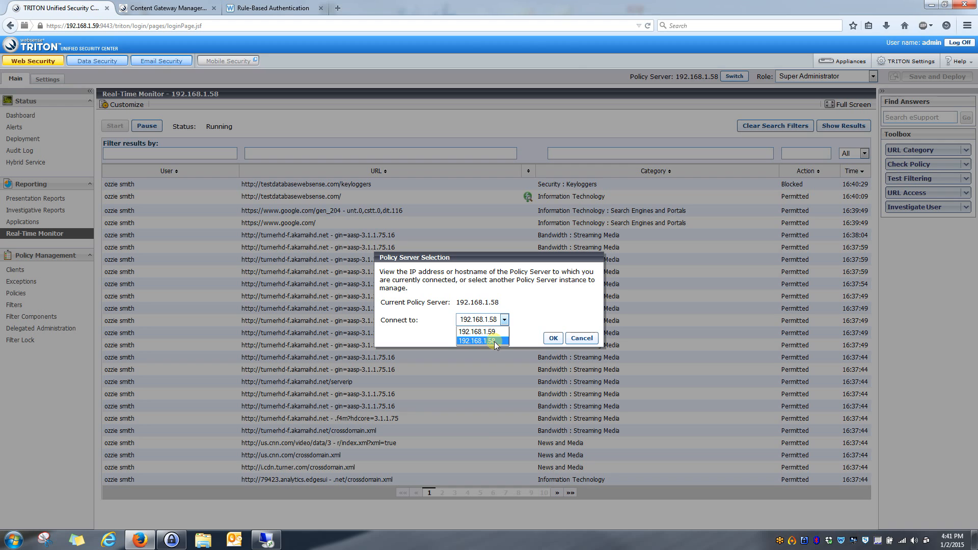
left_click(494, 341)
left_click(552, 338)
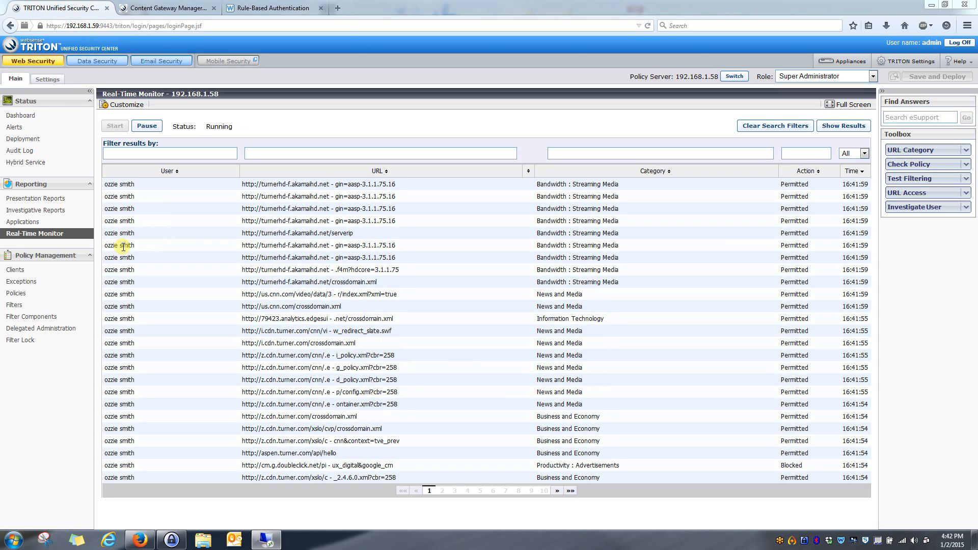
Filter the Real-Time Monitor by URL cnn.com, leaving the user filter empty, and show the matching results to check the user names.
mouse_move(123, 197)
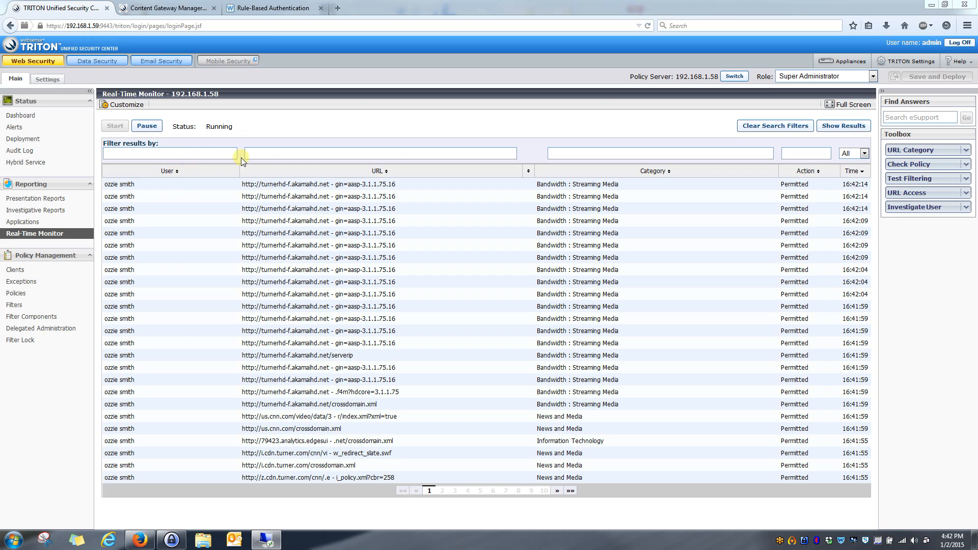
left_click(161, 156)
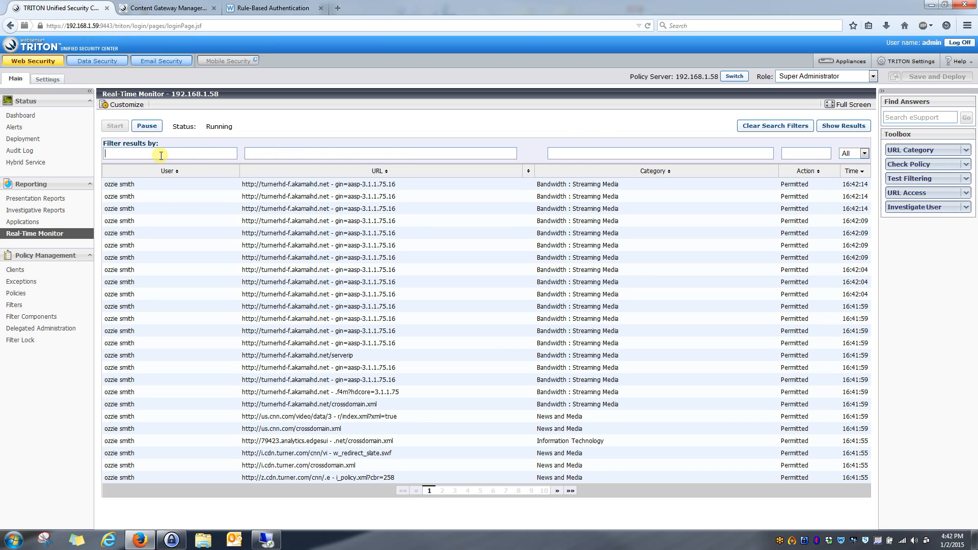
type("o")
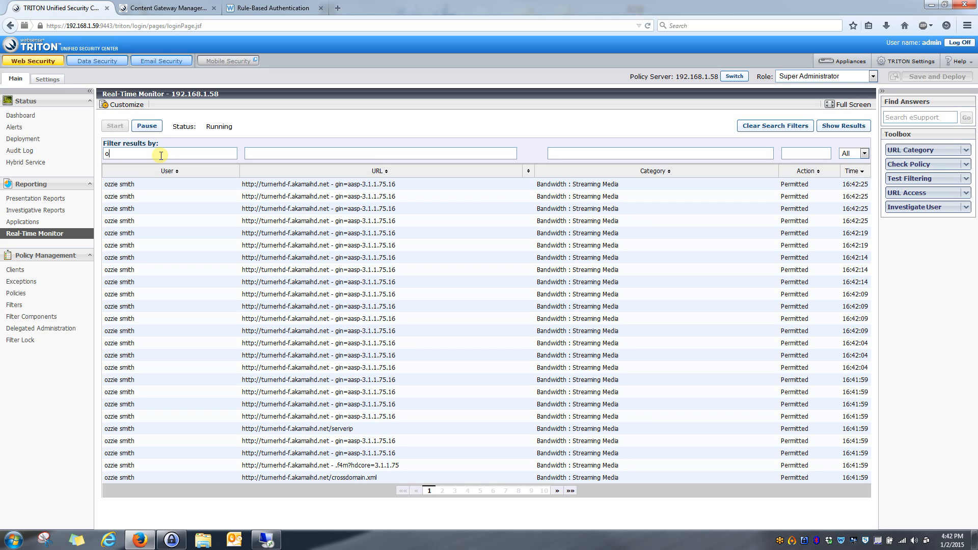
key("BackSpace")
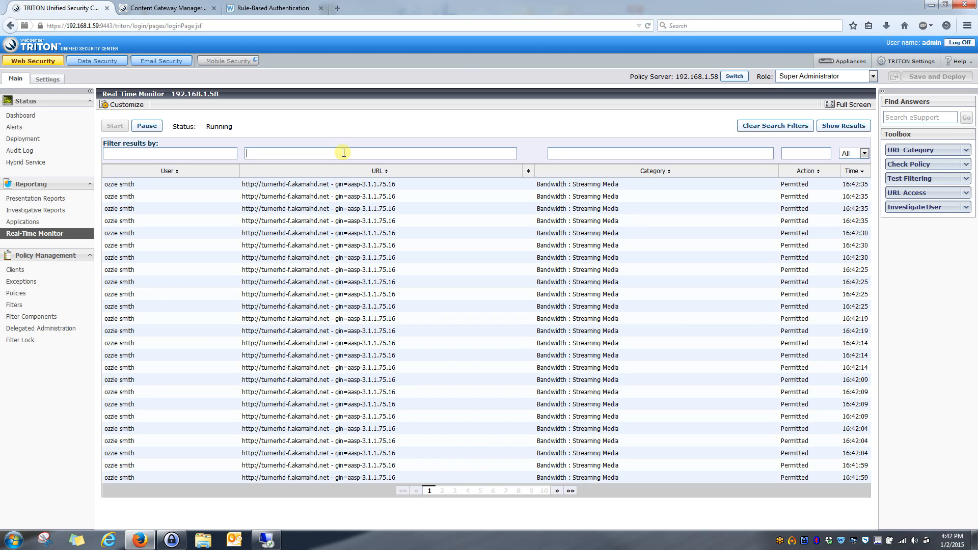
left_click(343, 153)
type(".com")
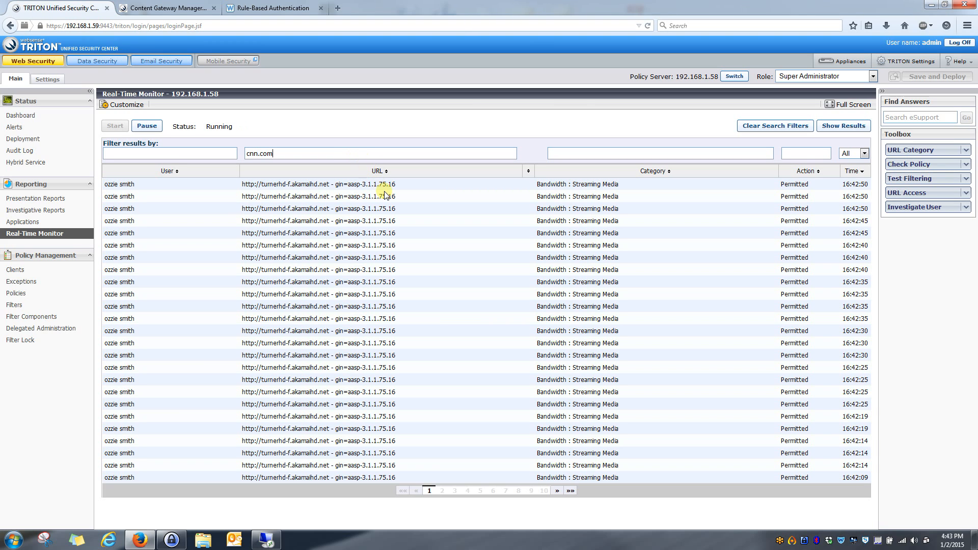
left_click(826, 126)
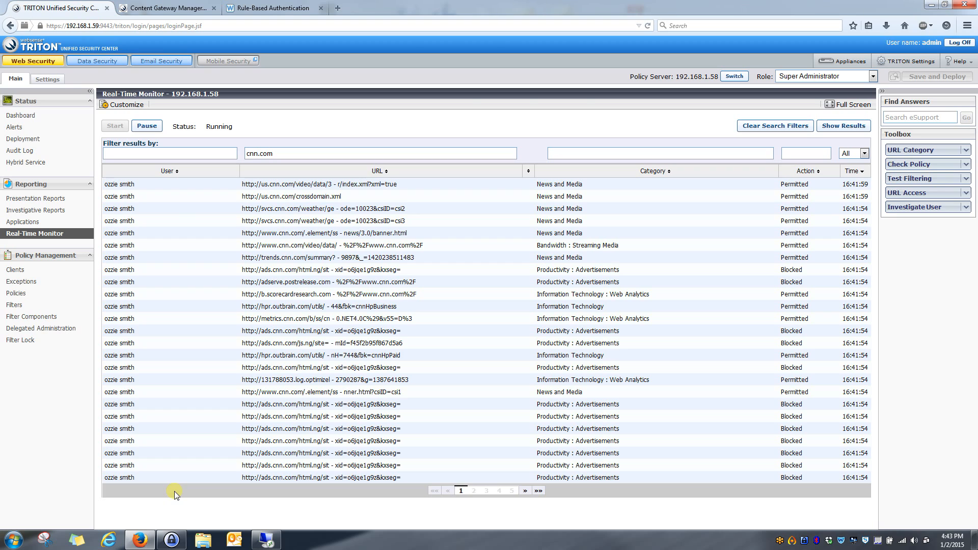
Revisit the Content Gateway Manager page and open the Rule-Based Authentication help article in the Websense technical library.
left_click(168, 8)
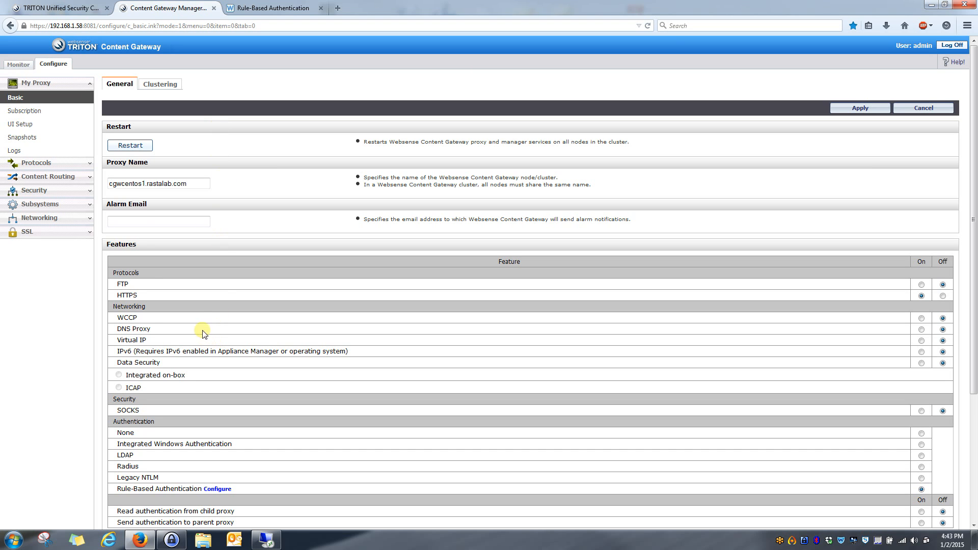
left_click(260, 10)
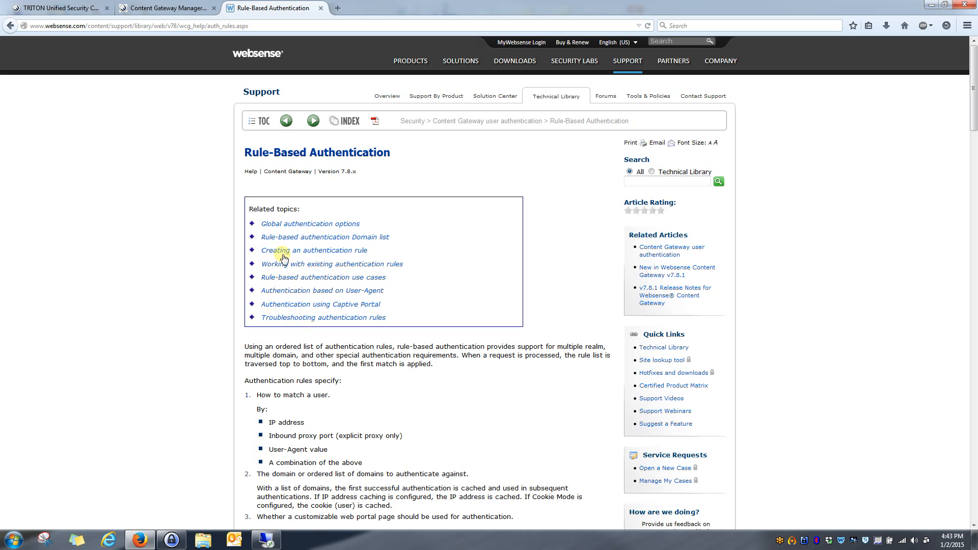